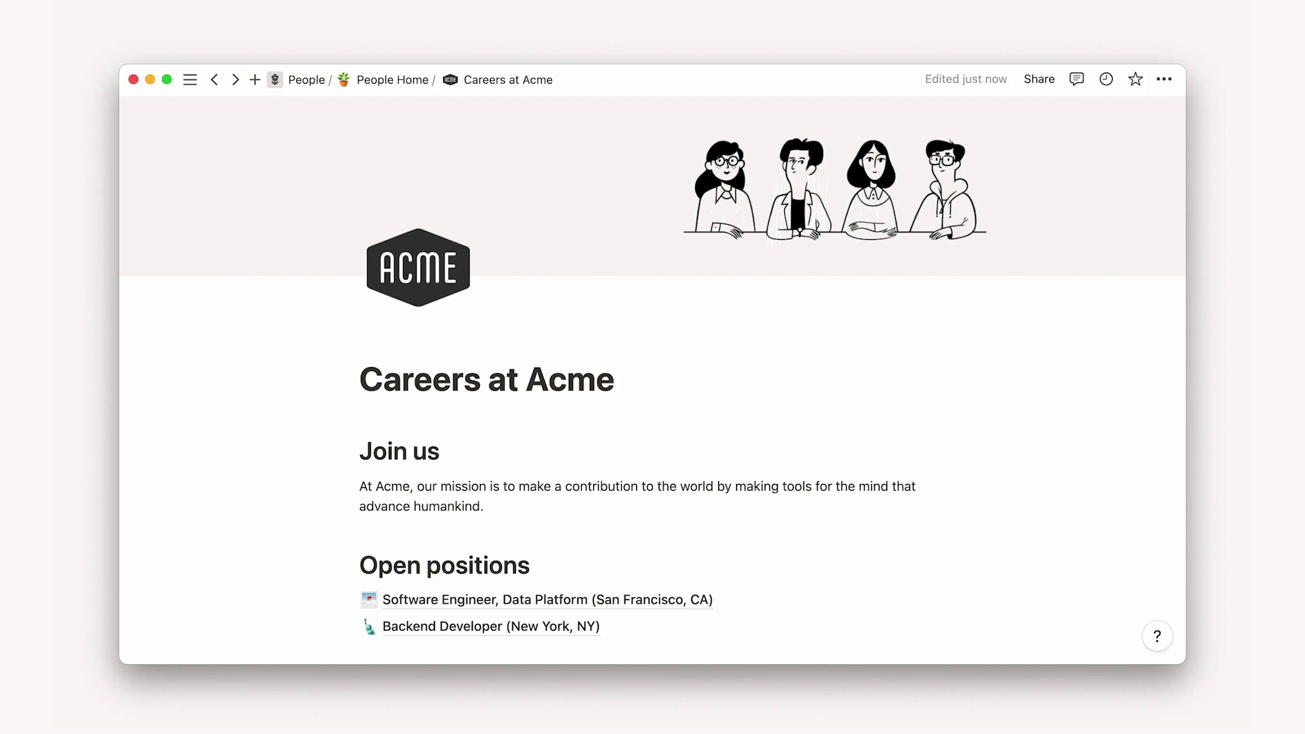
- Publish the Careers at Acme page to the web from its sharing settings
left_click(1028, 76)
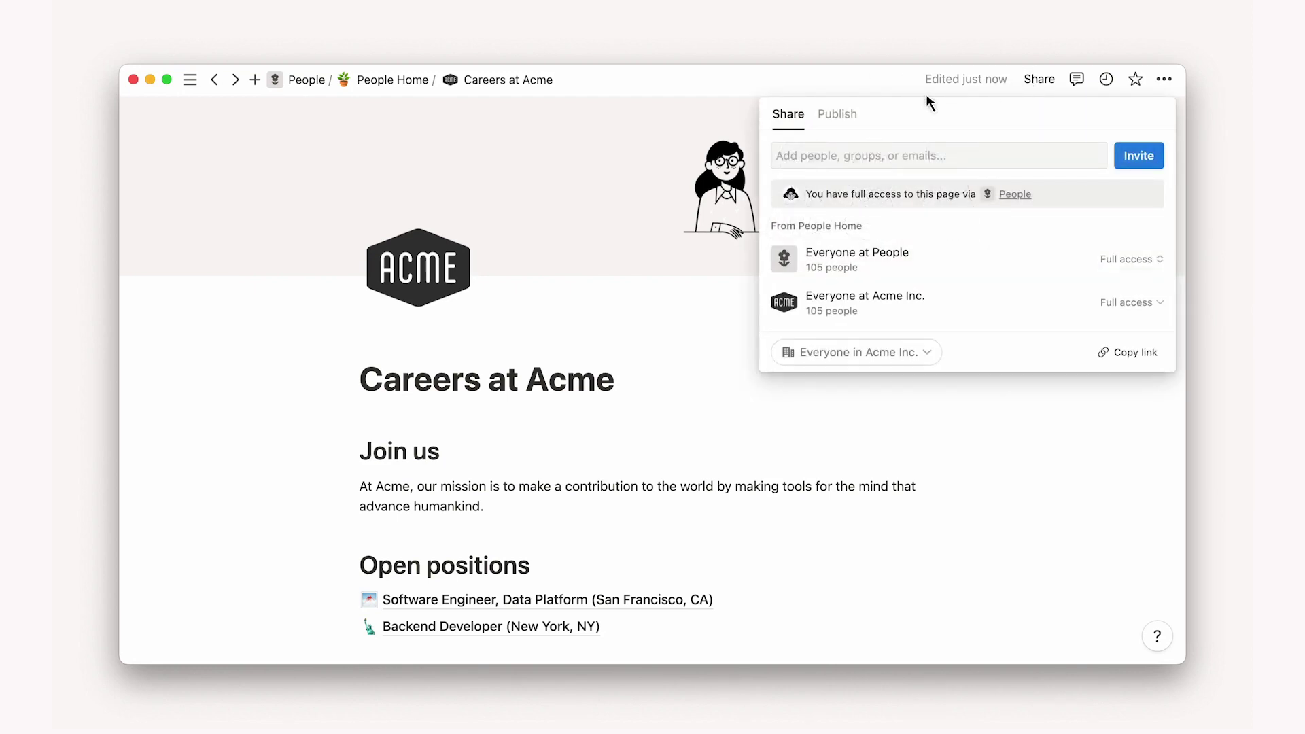
left_click(840, 115)
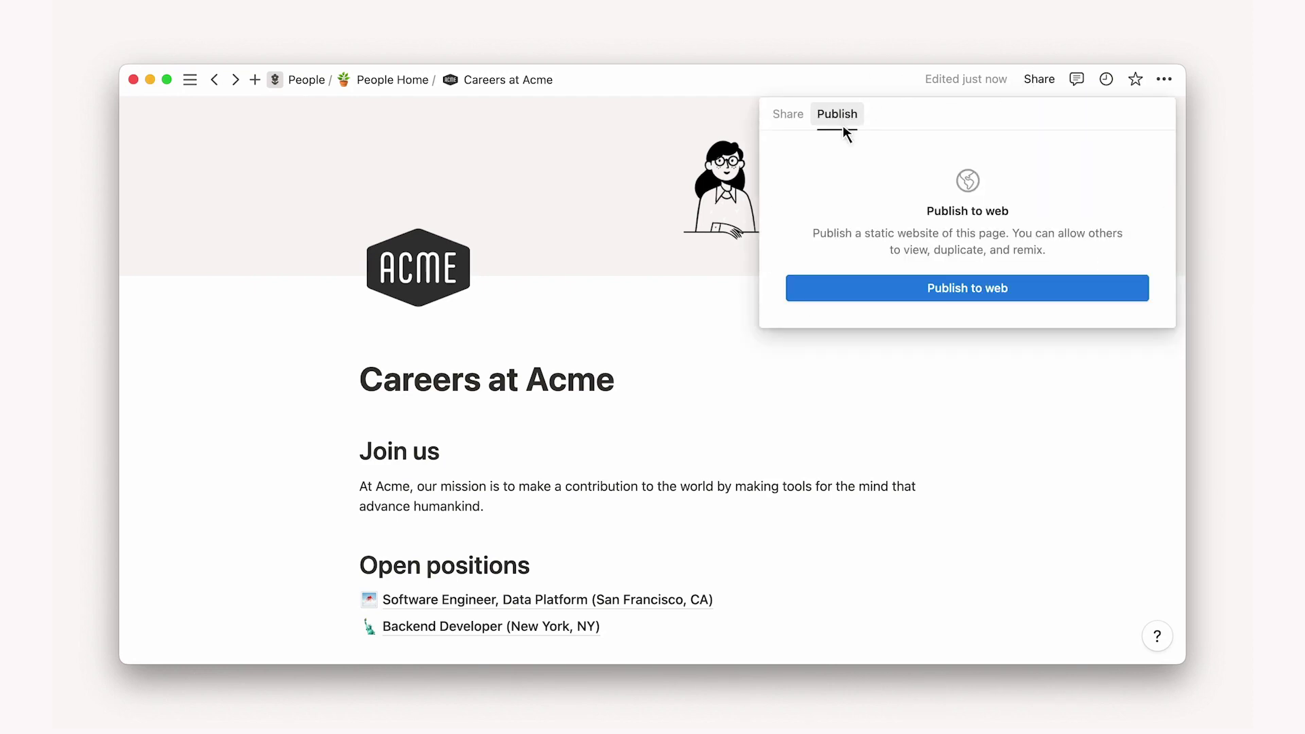
left_click(859, 281)
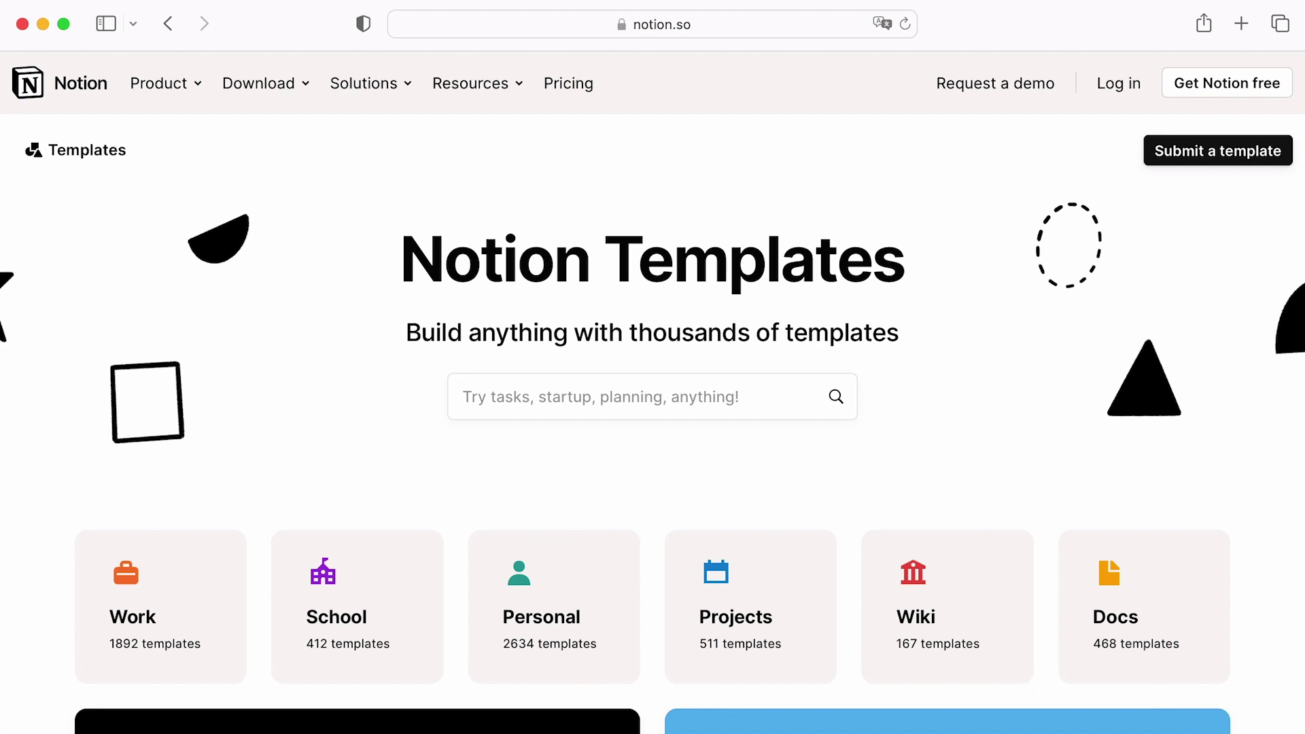
- Browse the Notion template gallery and inspect the full web address of the published National Park Tracker page
scroll(652, 408, "down", 15)
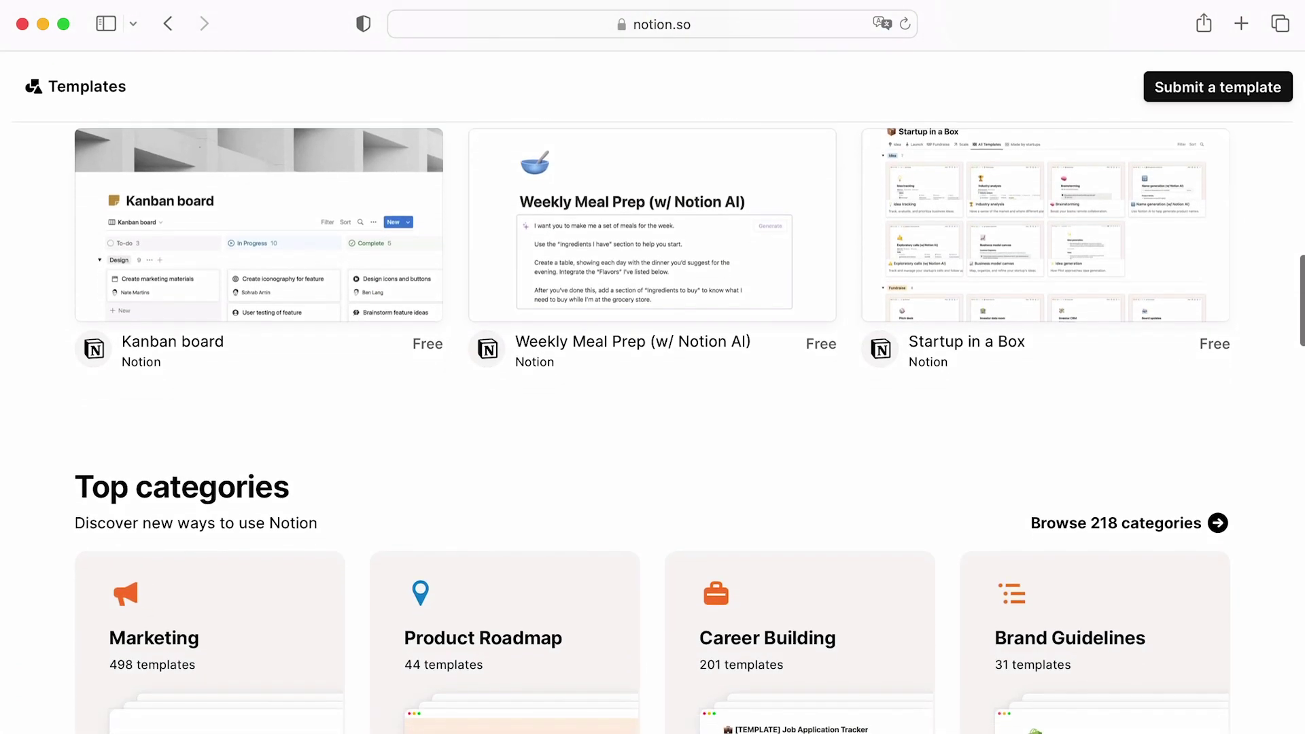
scroll(653, 408, "down", 15)
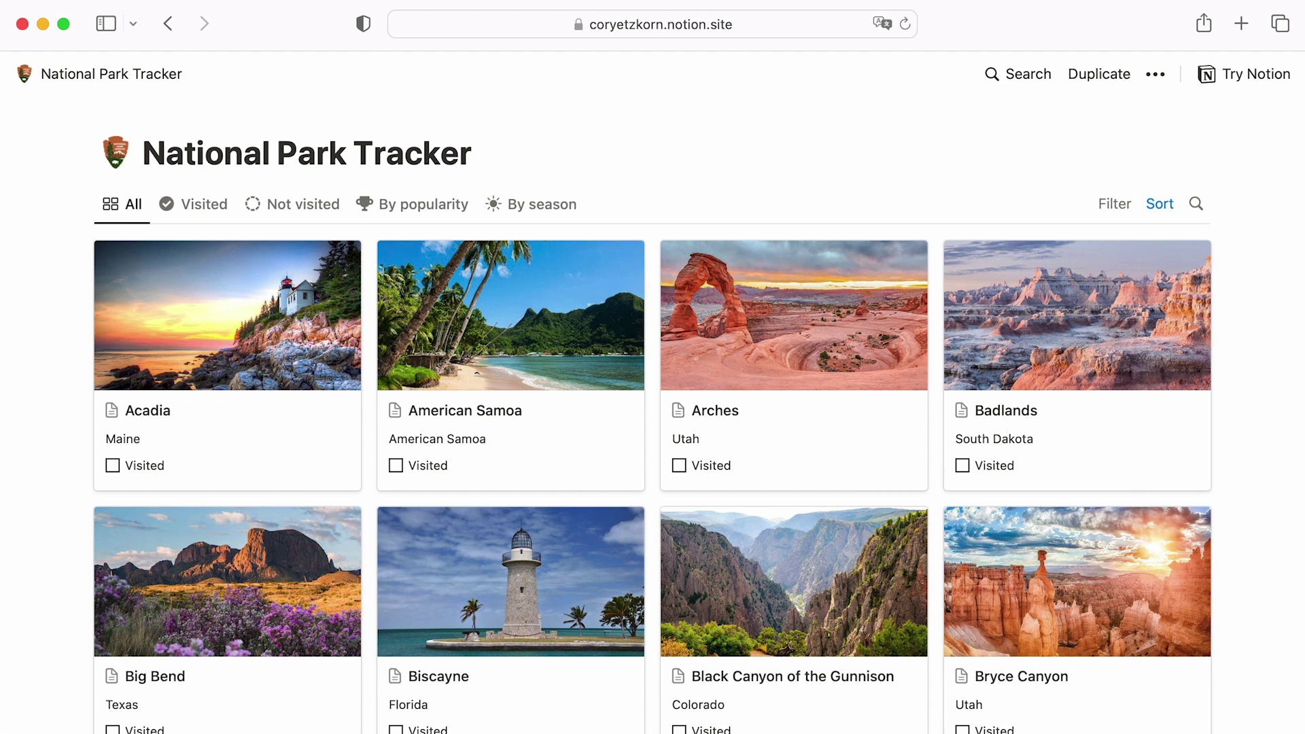
left_click(836, 20)
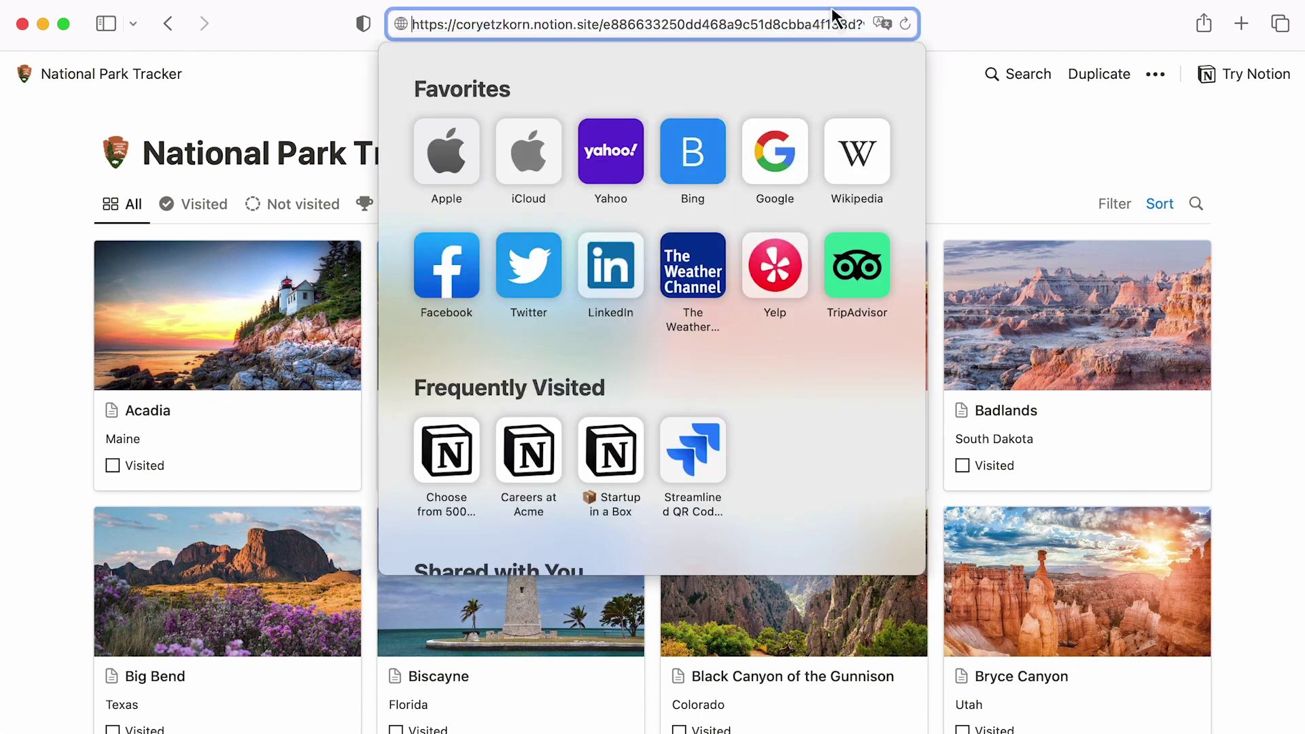
left_click(929, 91)
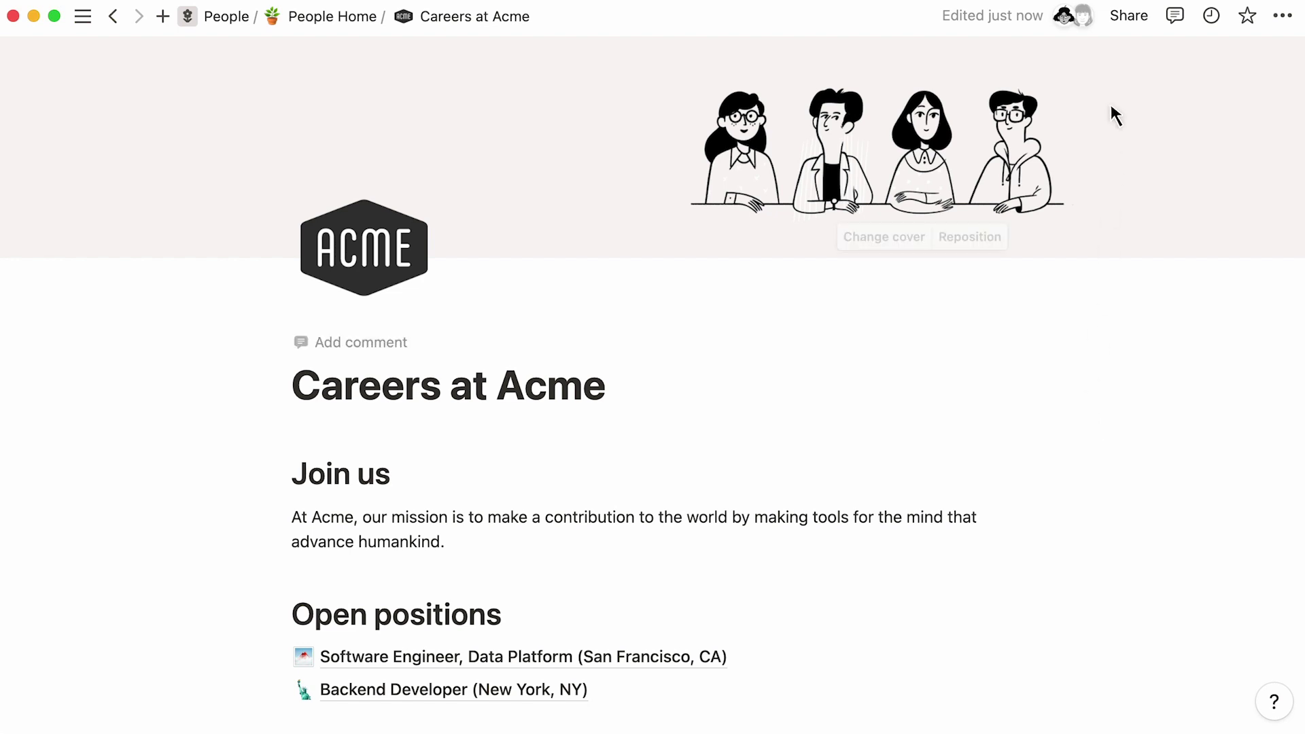
- Publish the Careers at Acme page as a static website and copy its web link
left_click(1116, 18)
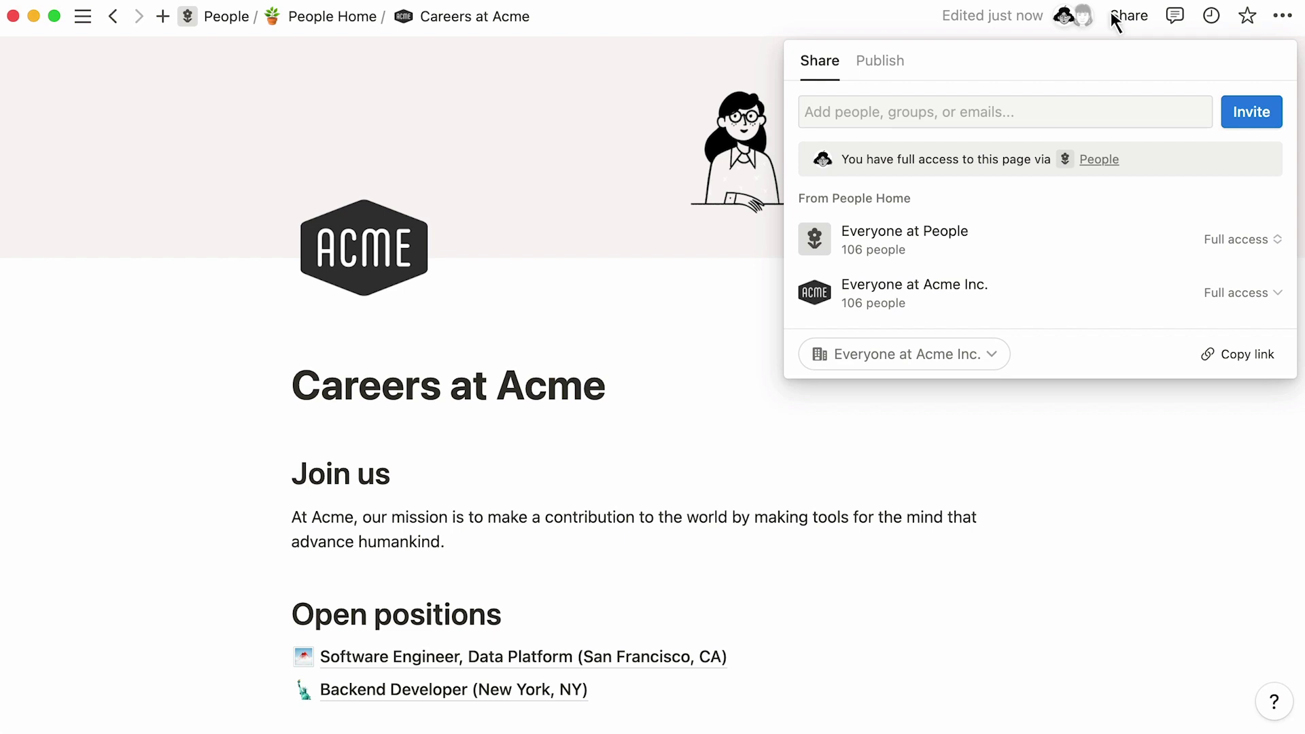
left_click(873, 68)
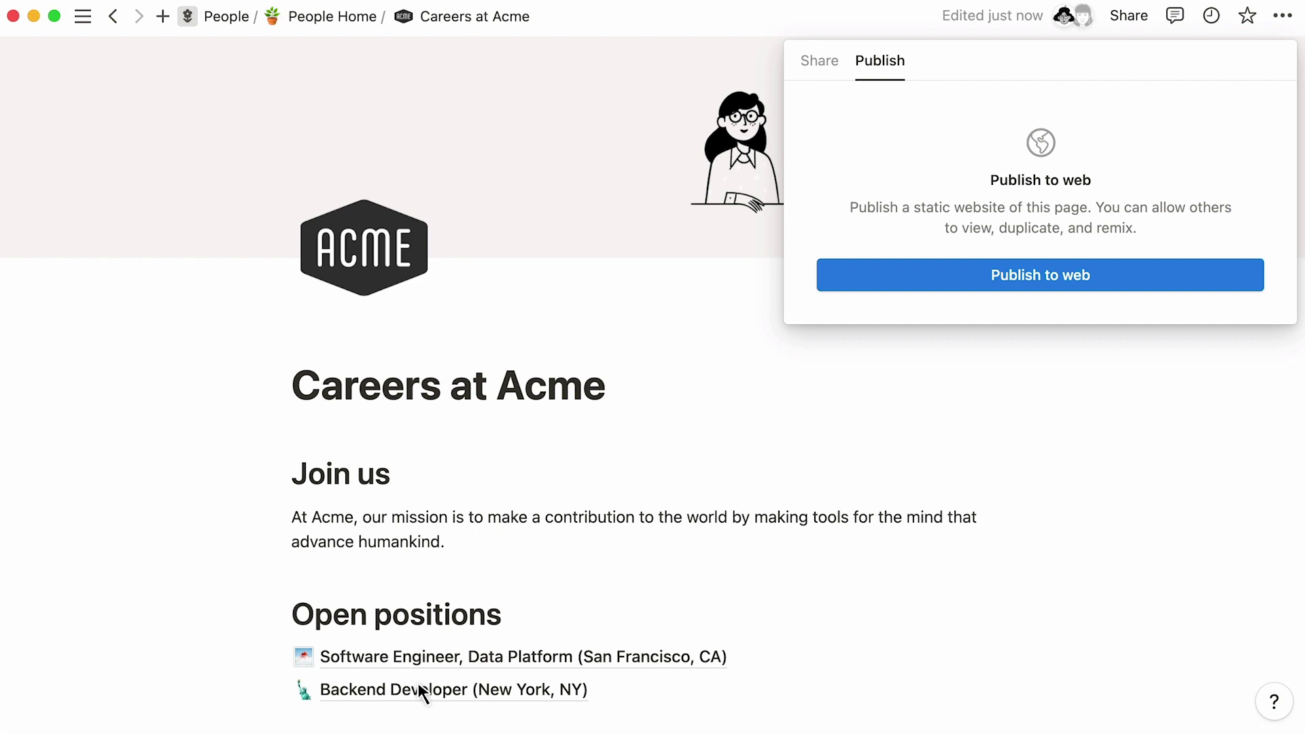
left_click(987, 286)
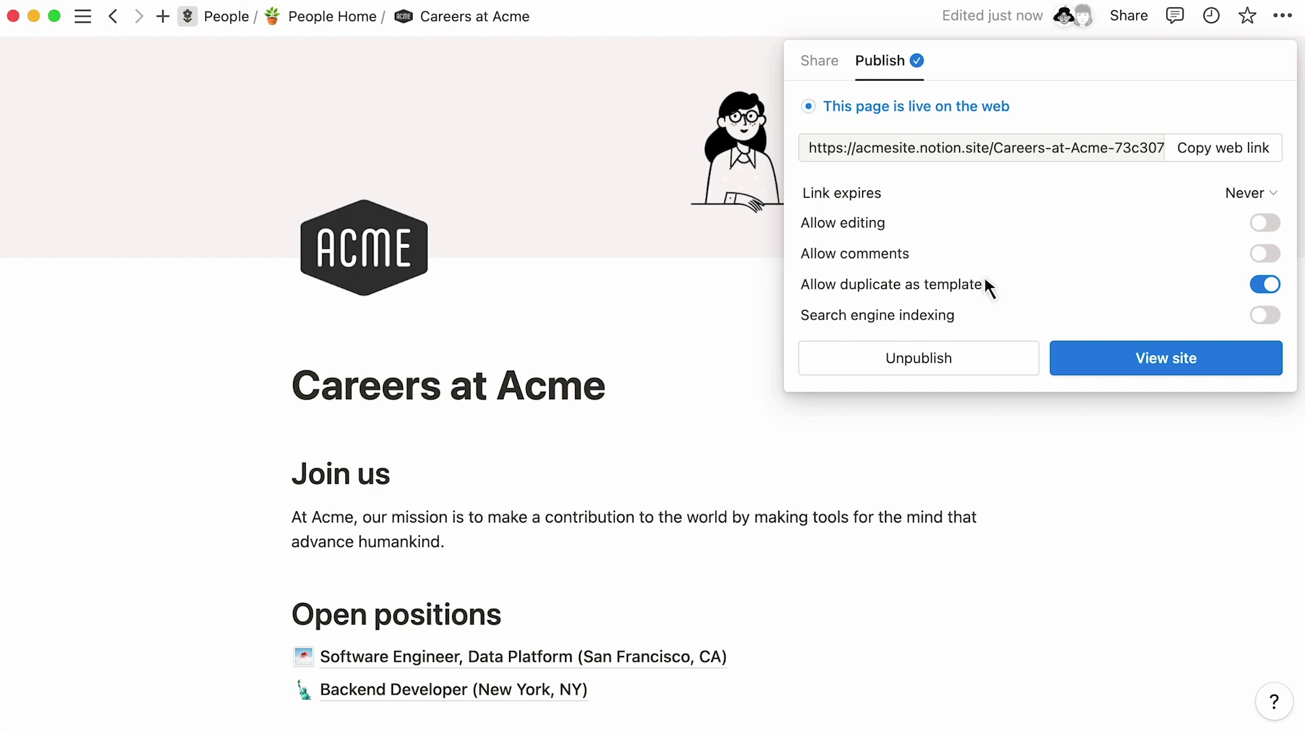
left_click(1242, 151)
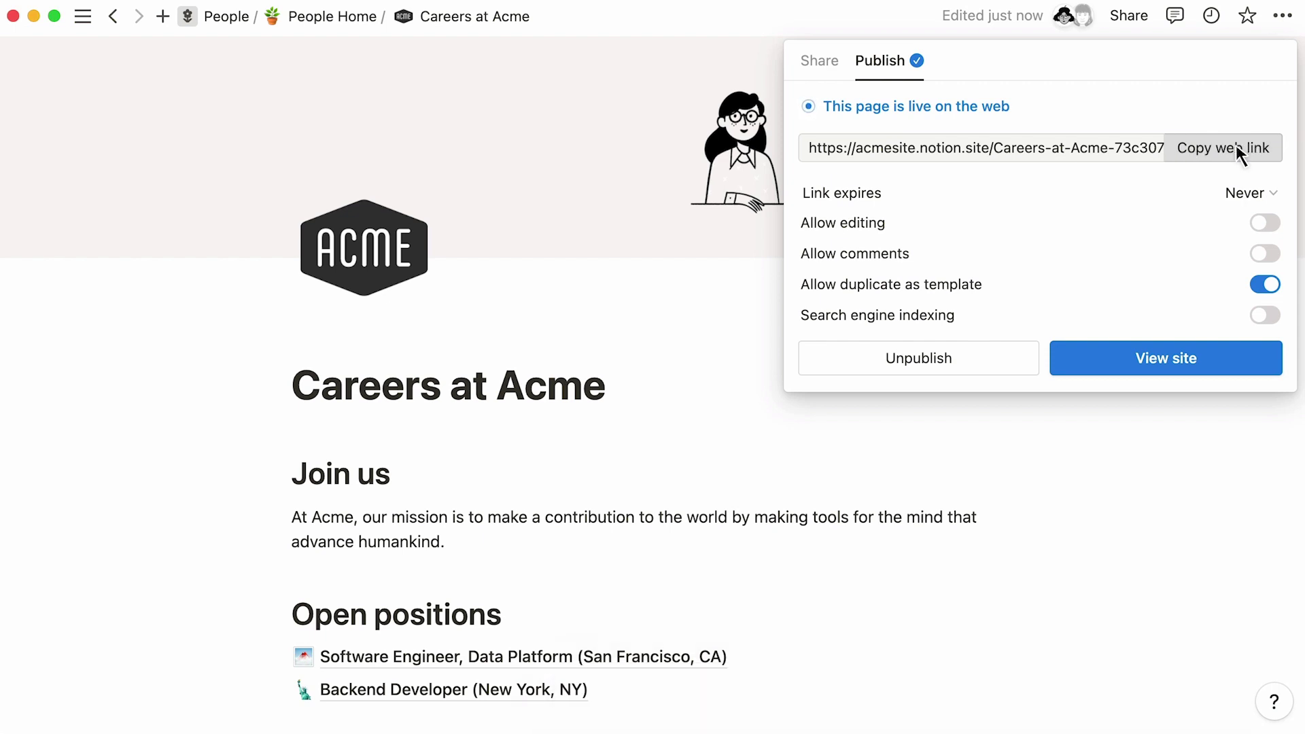
- Compare the page's sharing and publishing settings, and open the live site in the browser
left_click(821, 59)
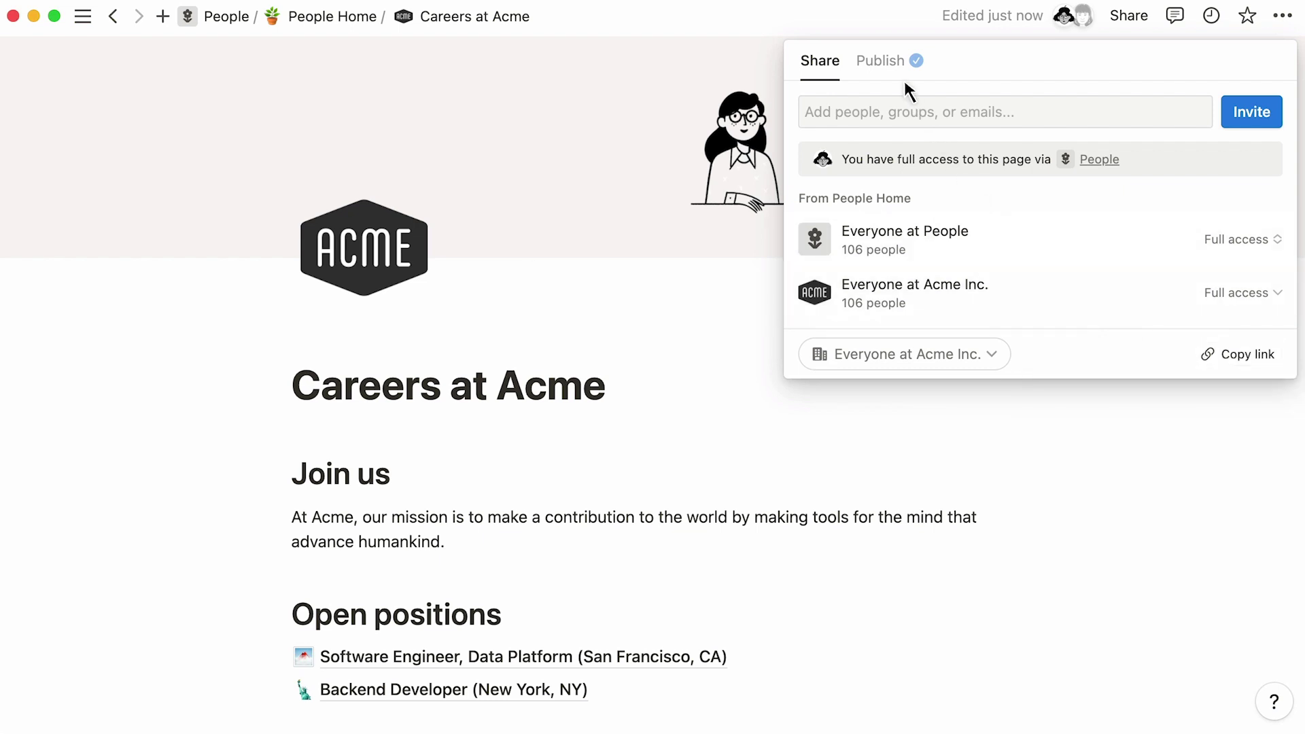
left_click(894, 61)
left_click(1073, 356)
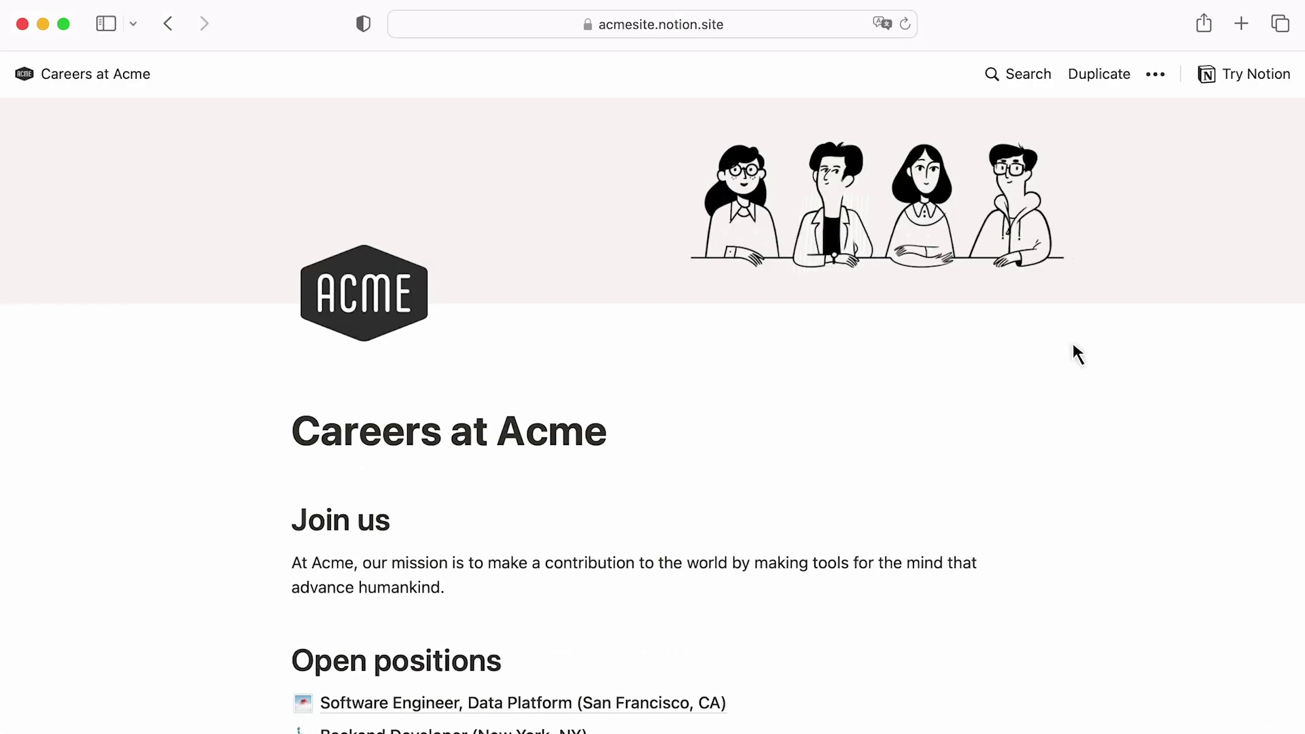
- View the Software Engineer, Data Platform listing under Open positions on the live site, and return to the careers page
scroll(1073, 345, "down", 7)
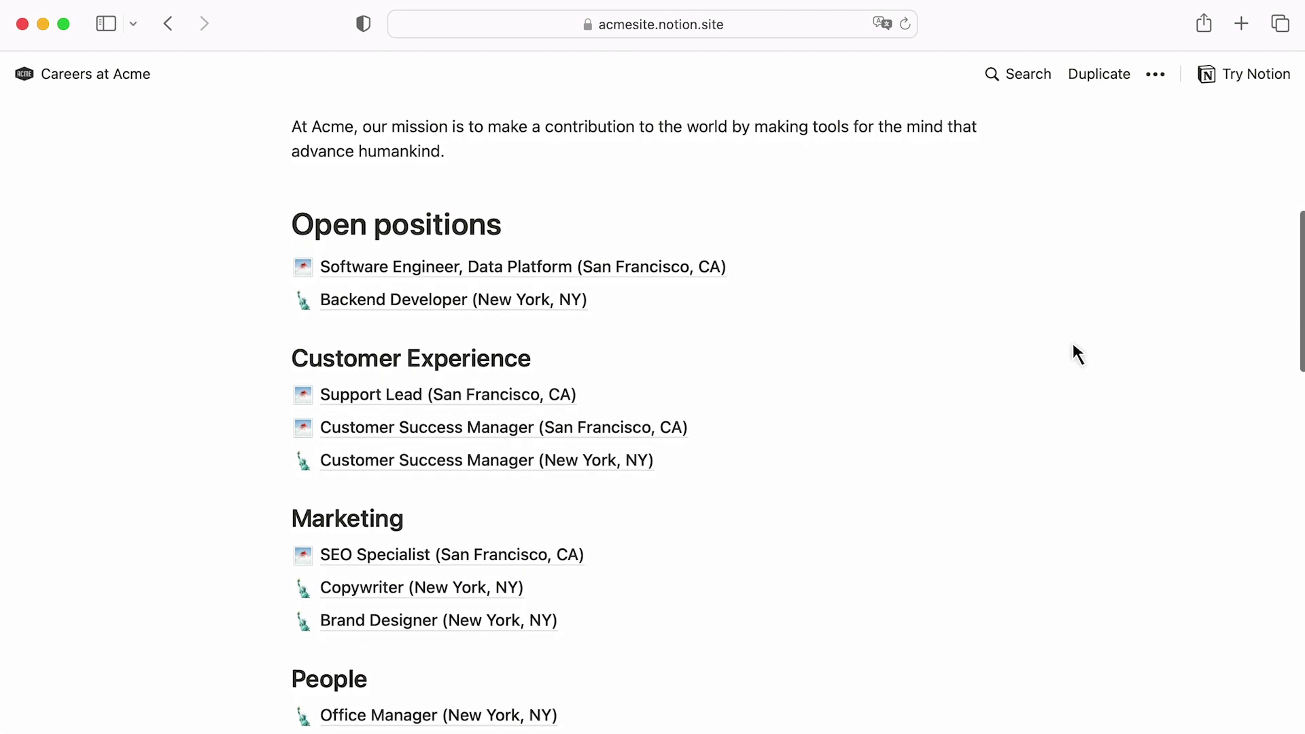
left_click(884, 262)
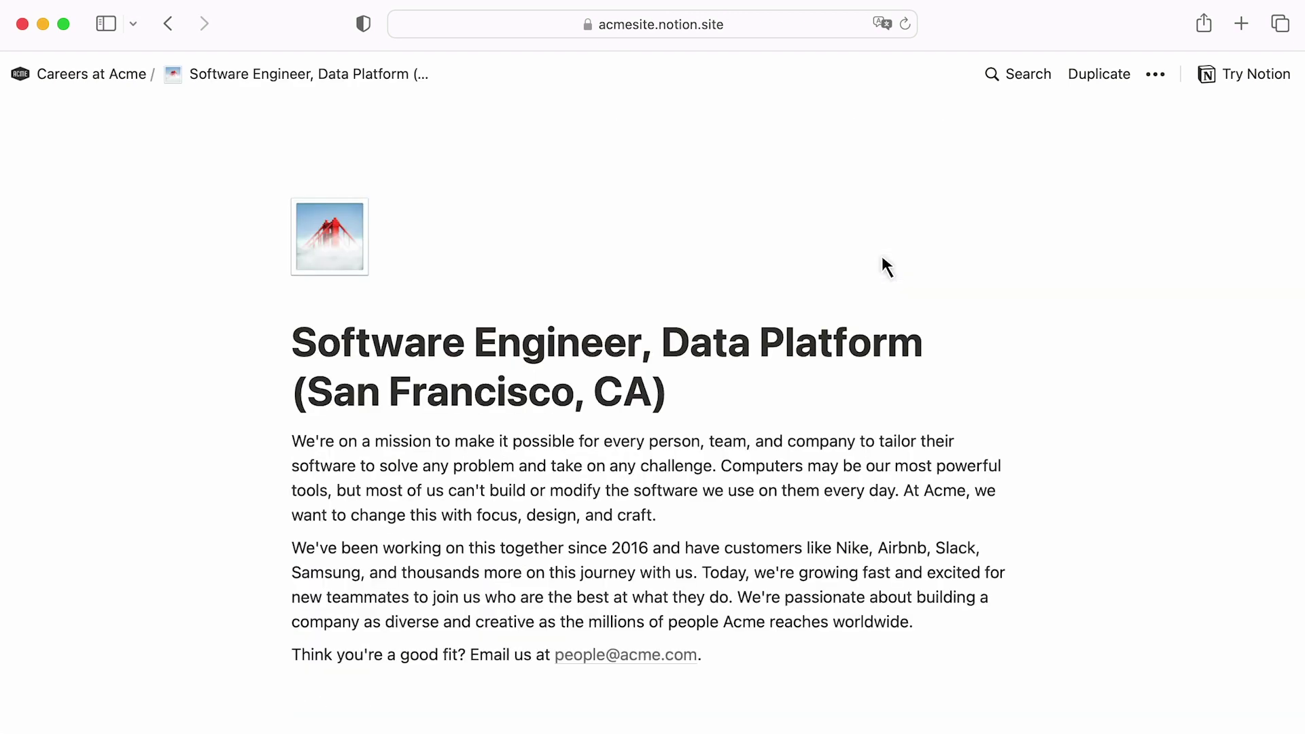
scroll(883, 258, "left", 5)
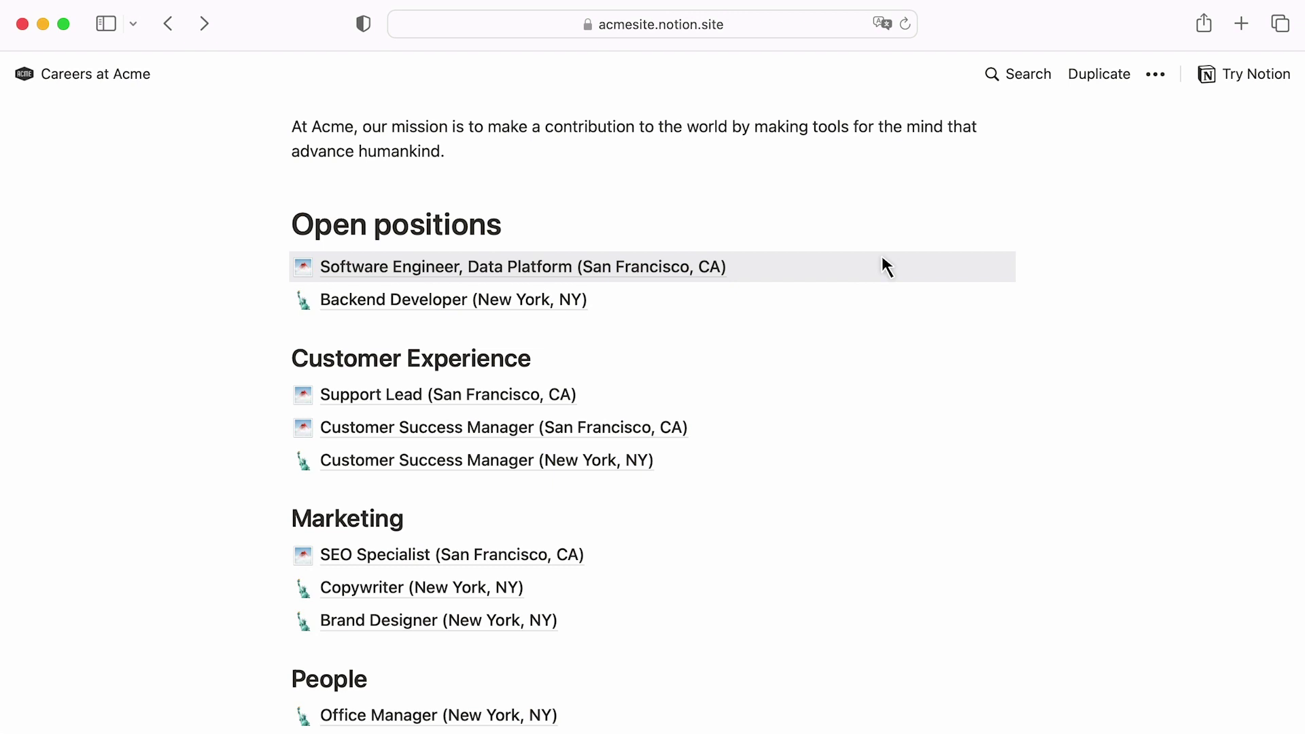
- Switch to Notion, retitle the page "Jobs at Acme", and check the title on the live site in Safari
key("super+Tab")
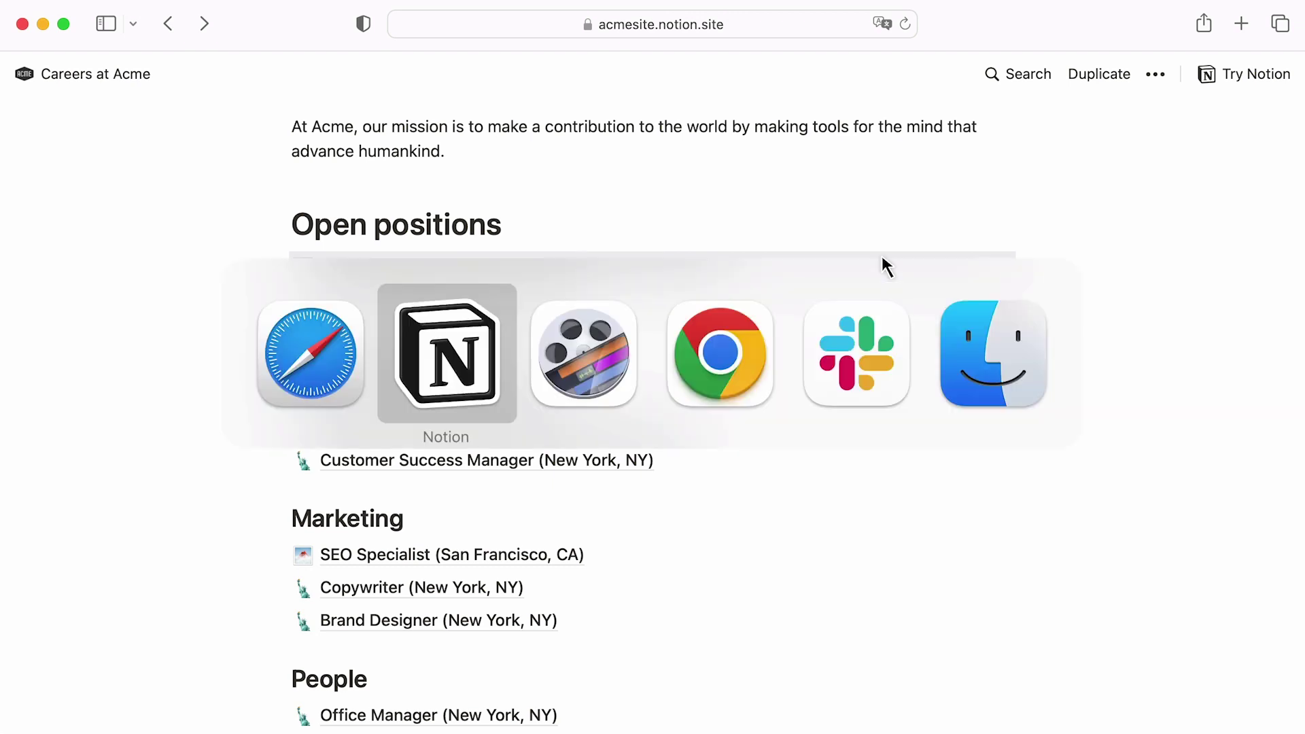
left_click_drag(440, 388, 291, 386)
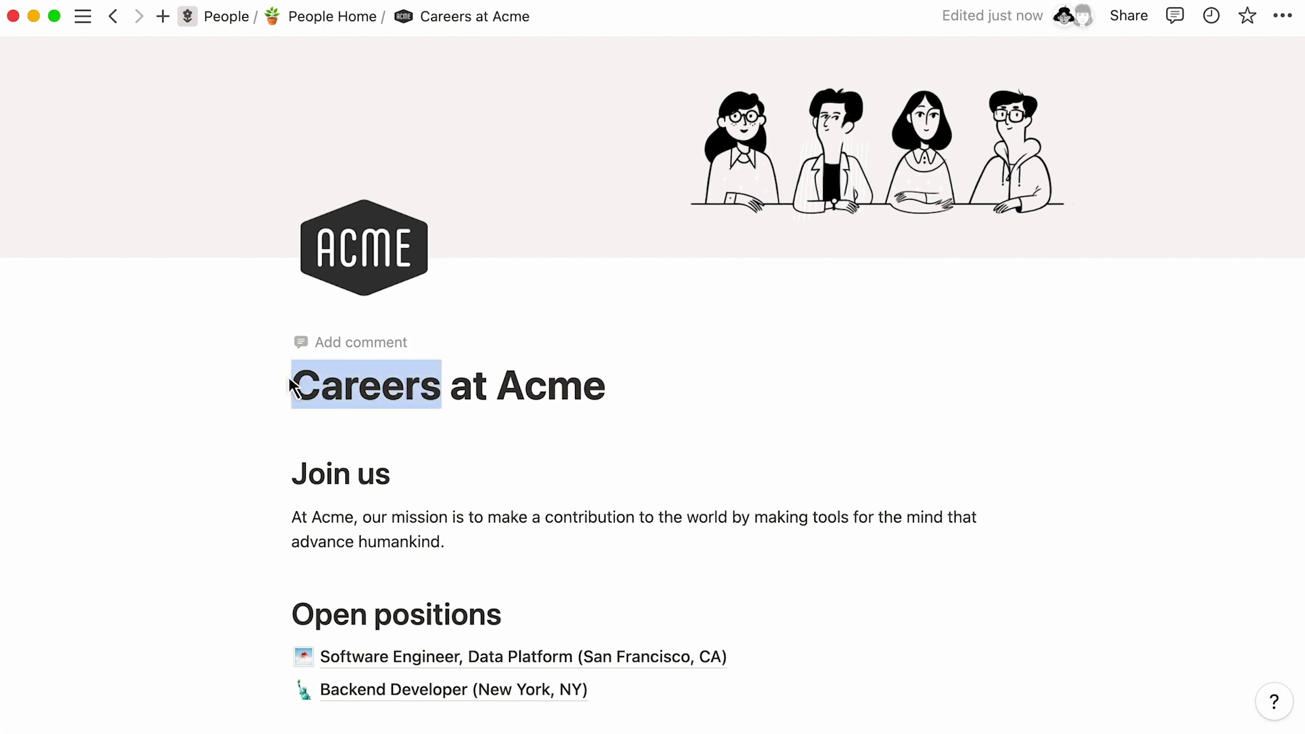
type("Jobs")
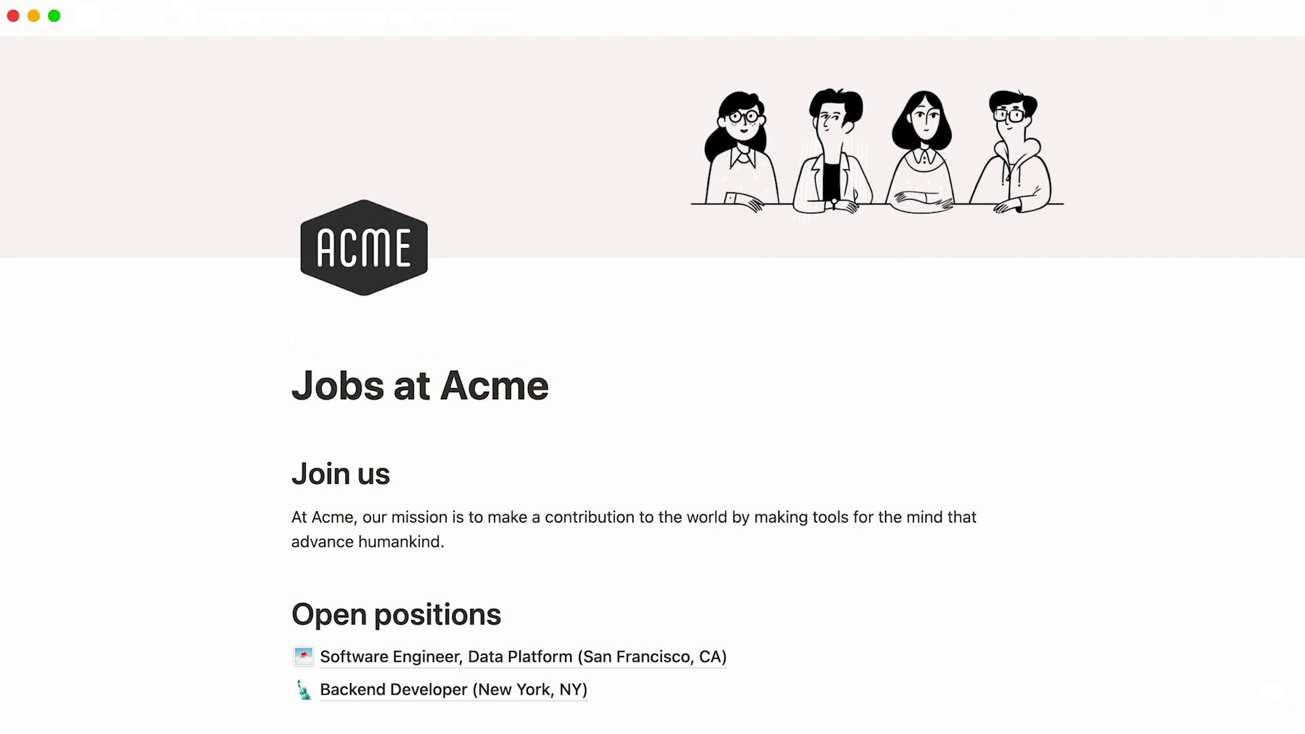
key("super+Tab")
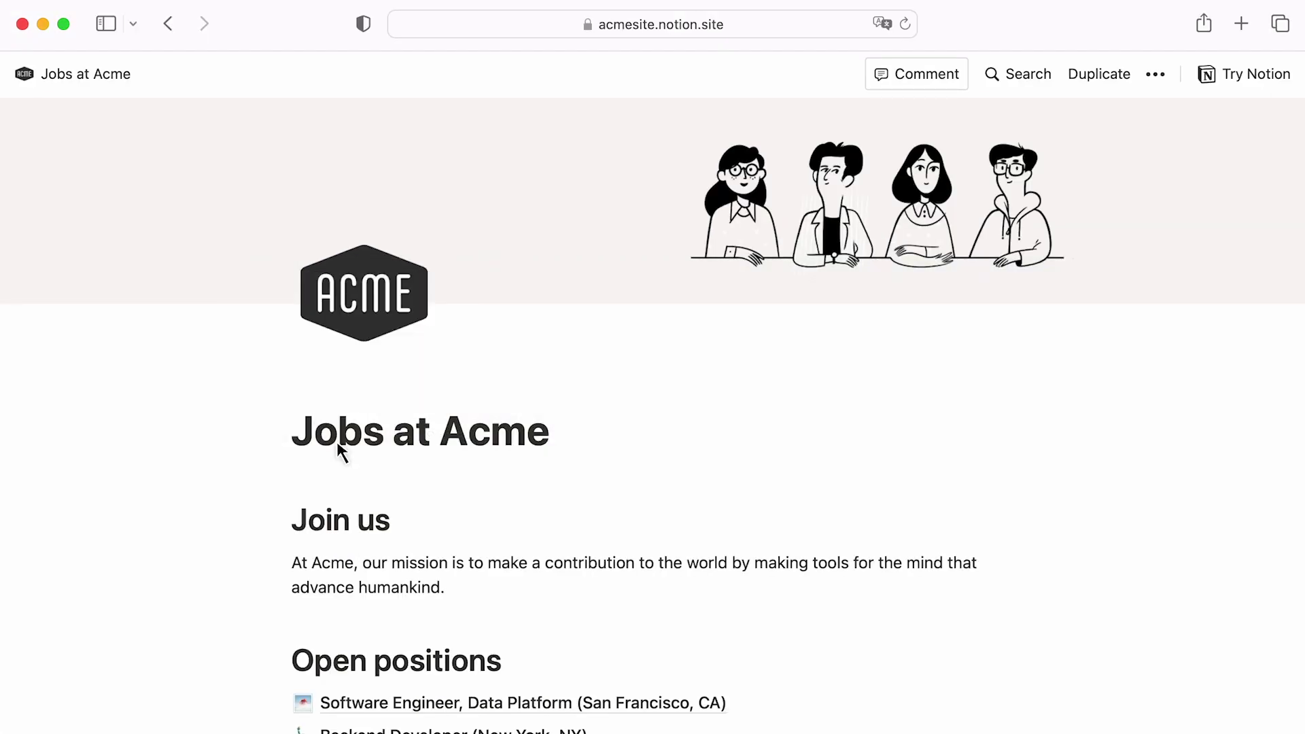
- Switch to Notion and review the published page's link expiry options, including the calendar for choosing a custom date
key("super+Tab")
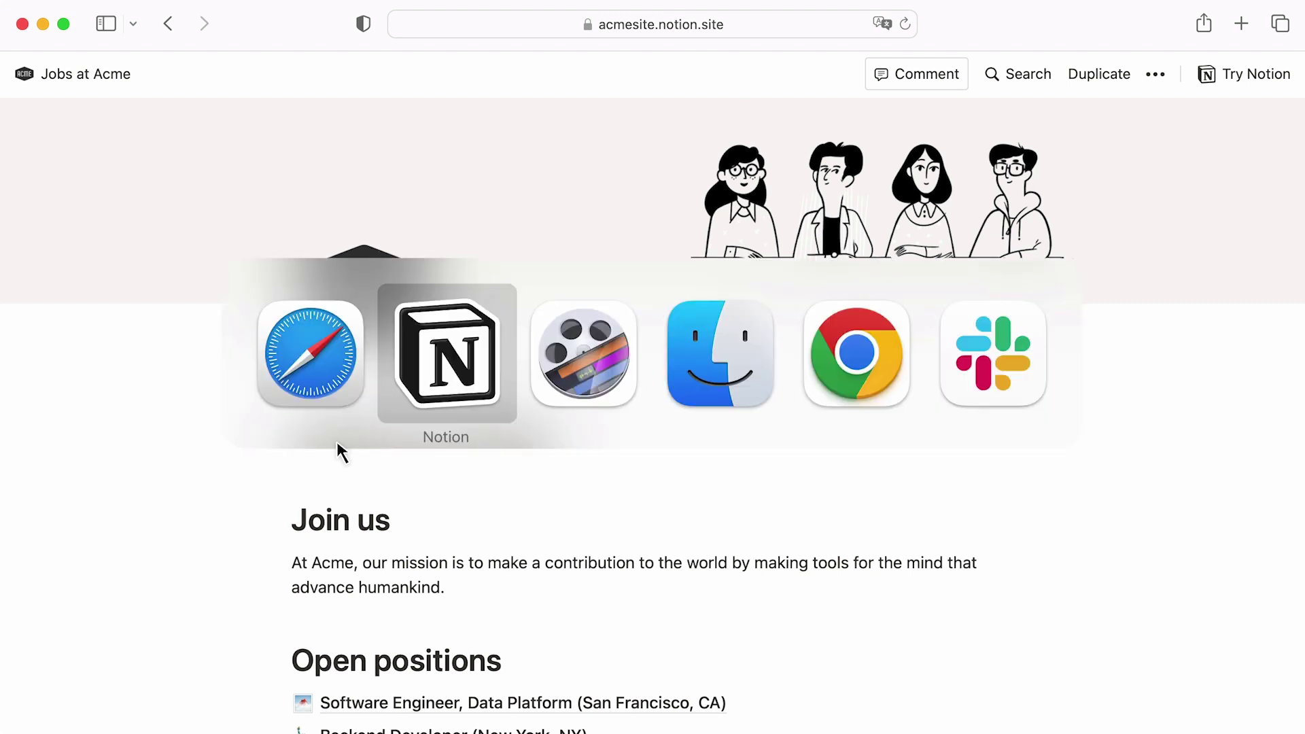
mouse_move(1115, 170)
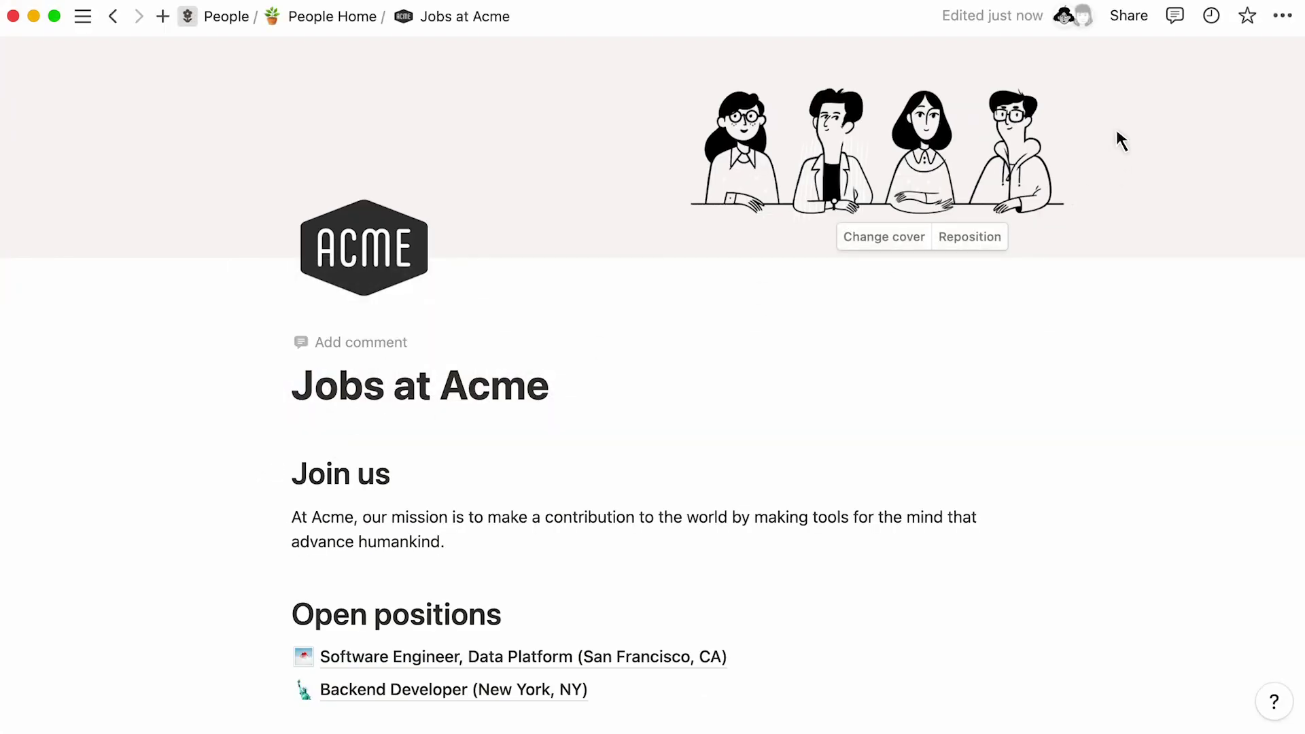
left_click(1129, 16)
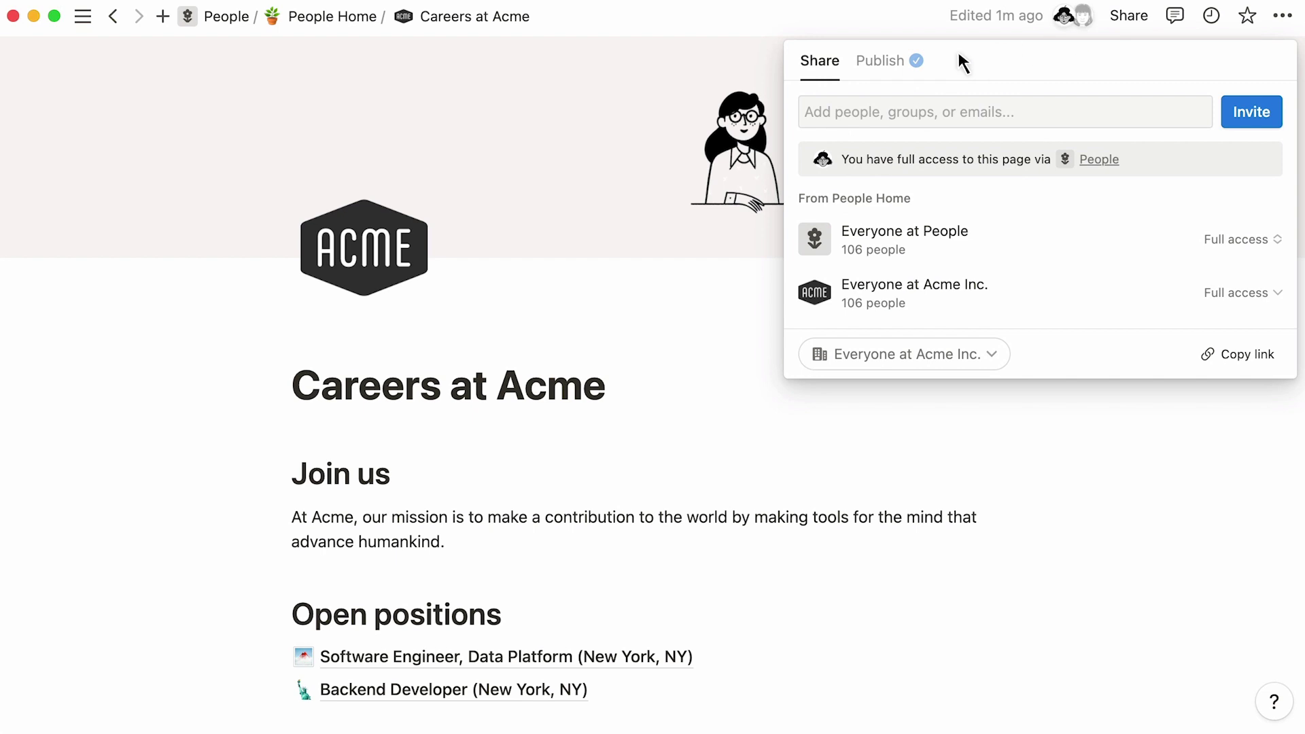
left_click(899, 63)
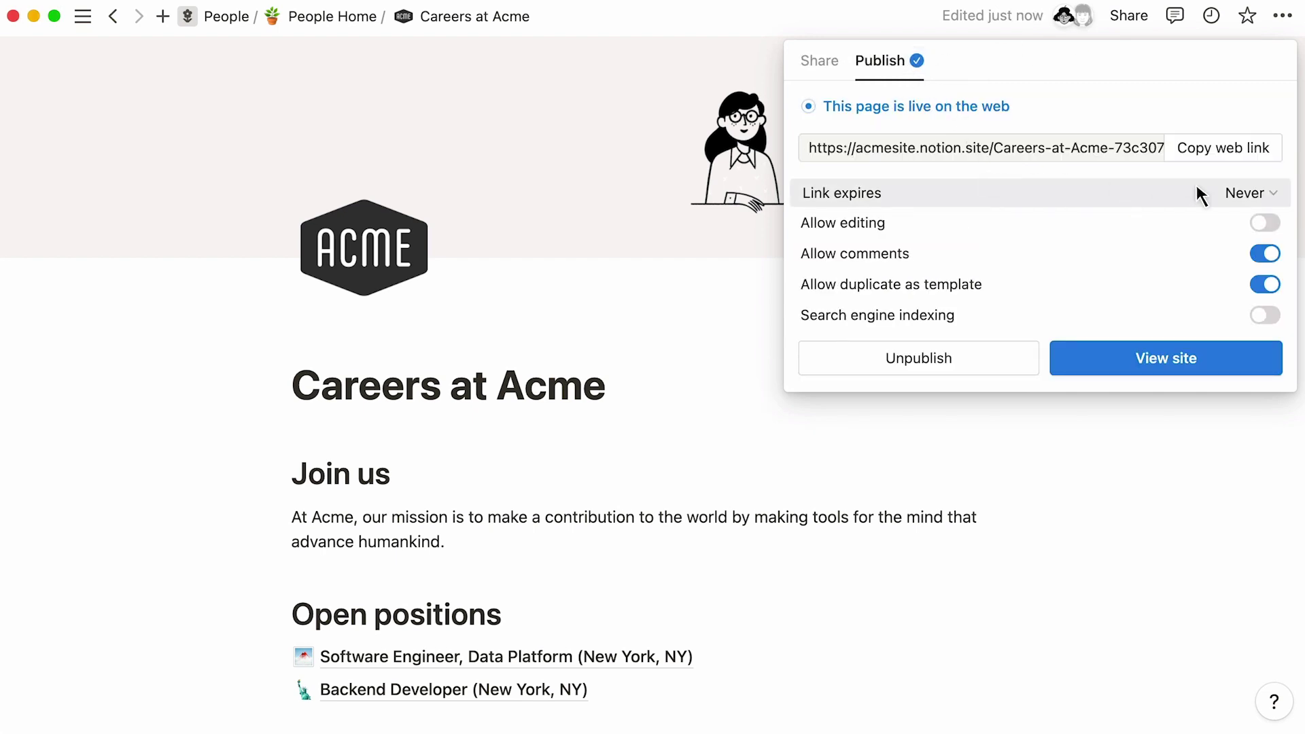
left_click(1222, 194)
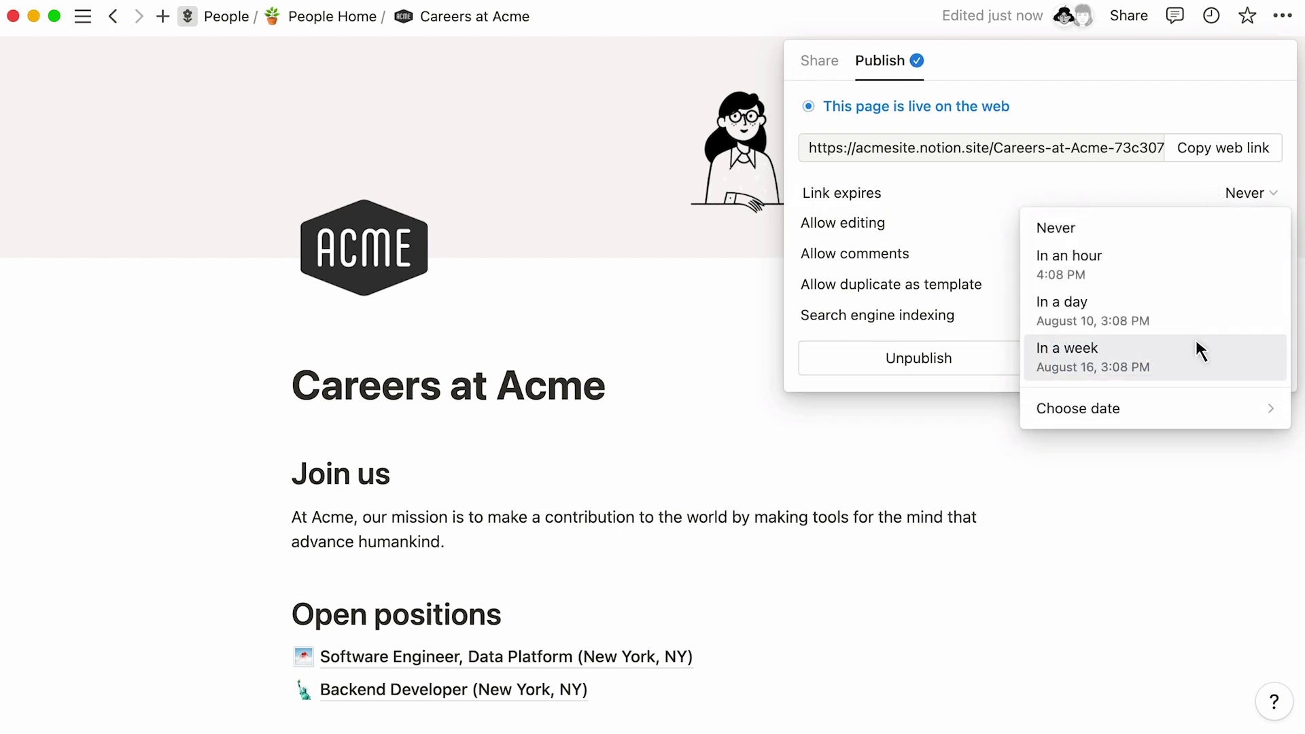
mouse_move(1164, 392)
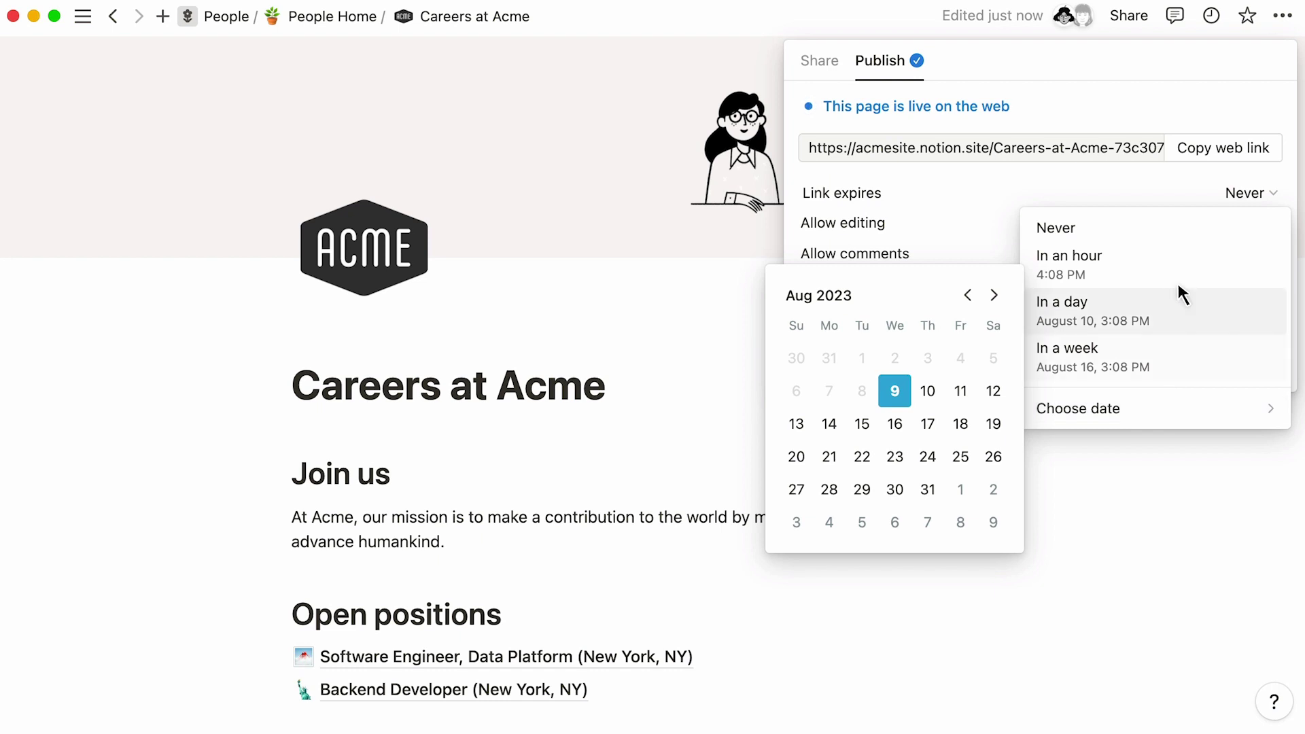
left_click(1192, 211)
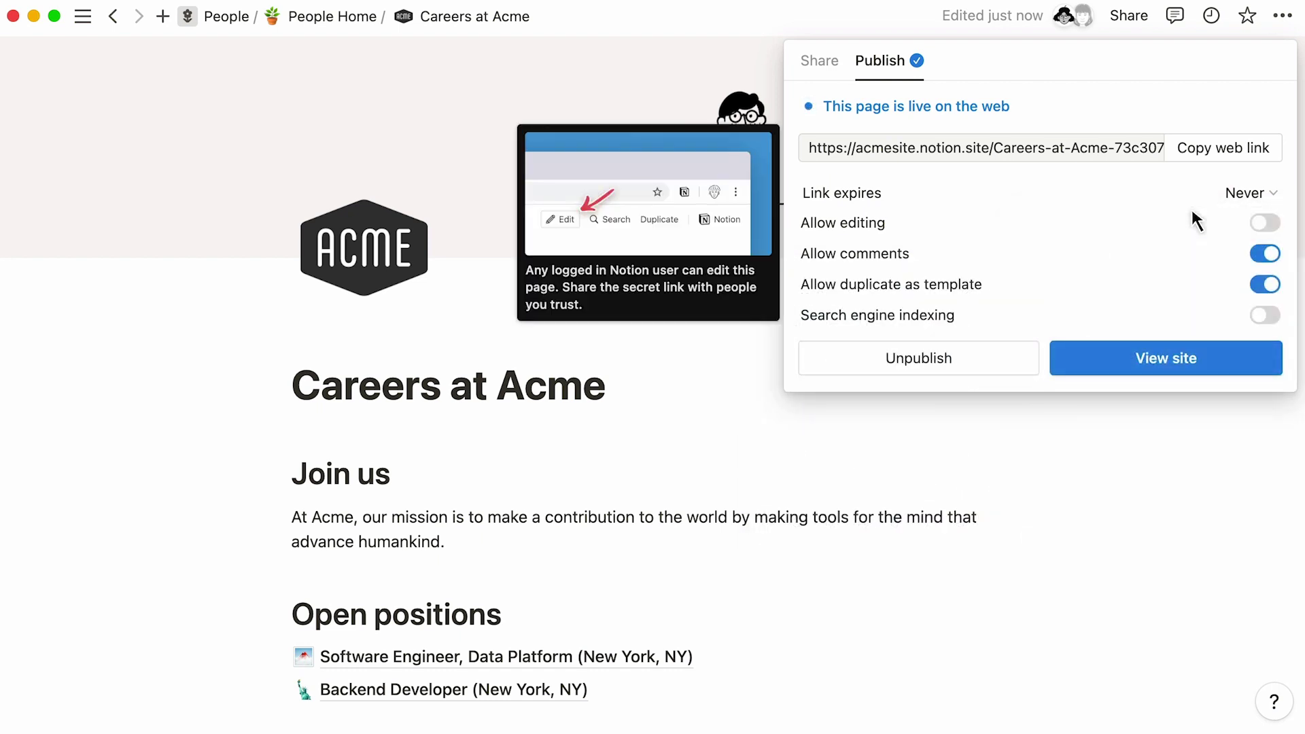
- Allow editing of the published page, add "Inc." after "Acme" in its Join us paragraph from Safari, and check it in Notion
left_click(1248, 213)
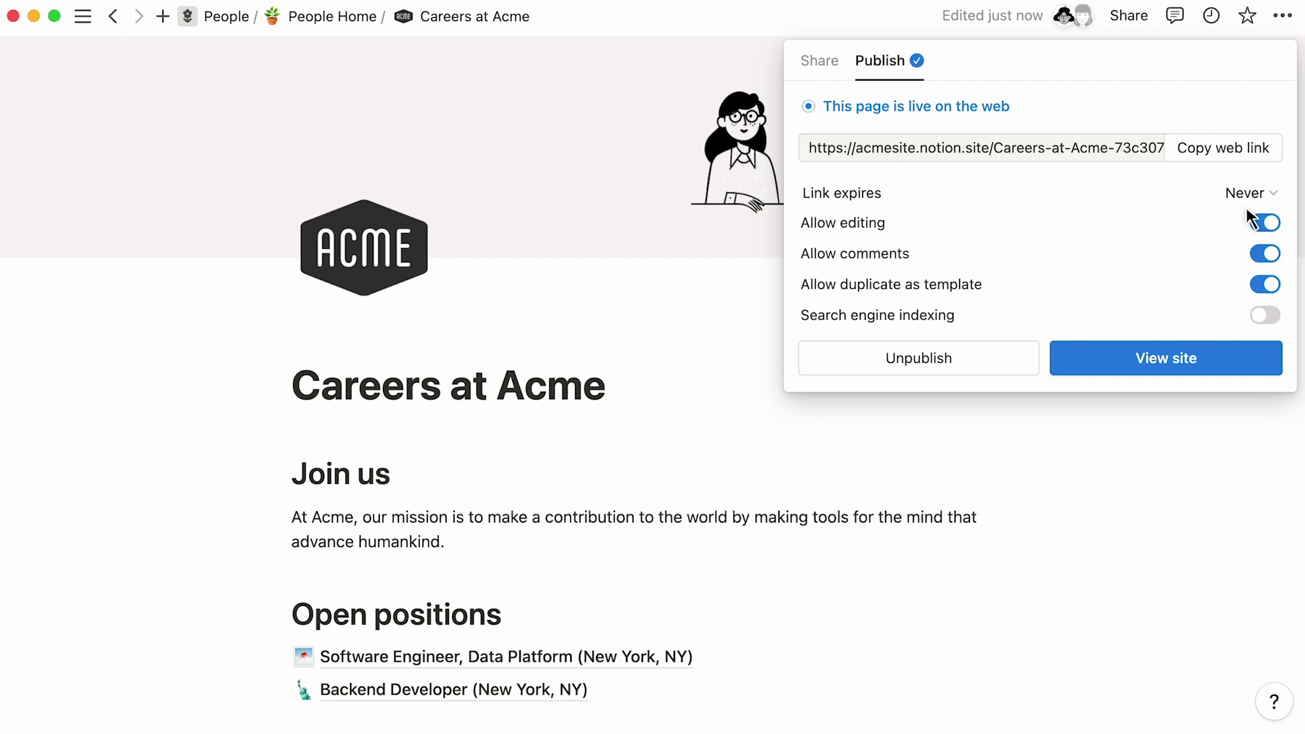
key("super+Tab")
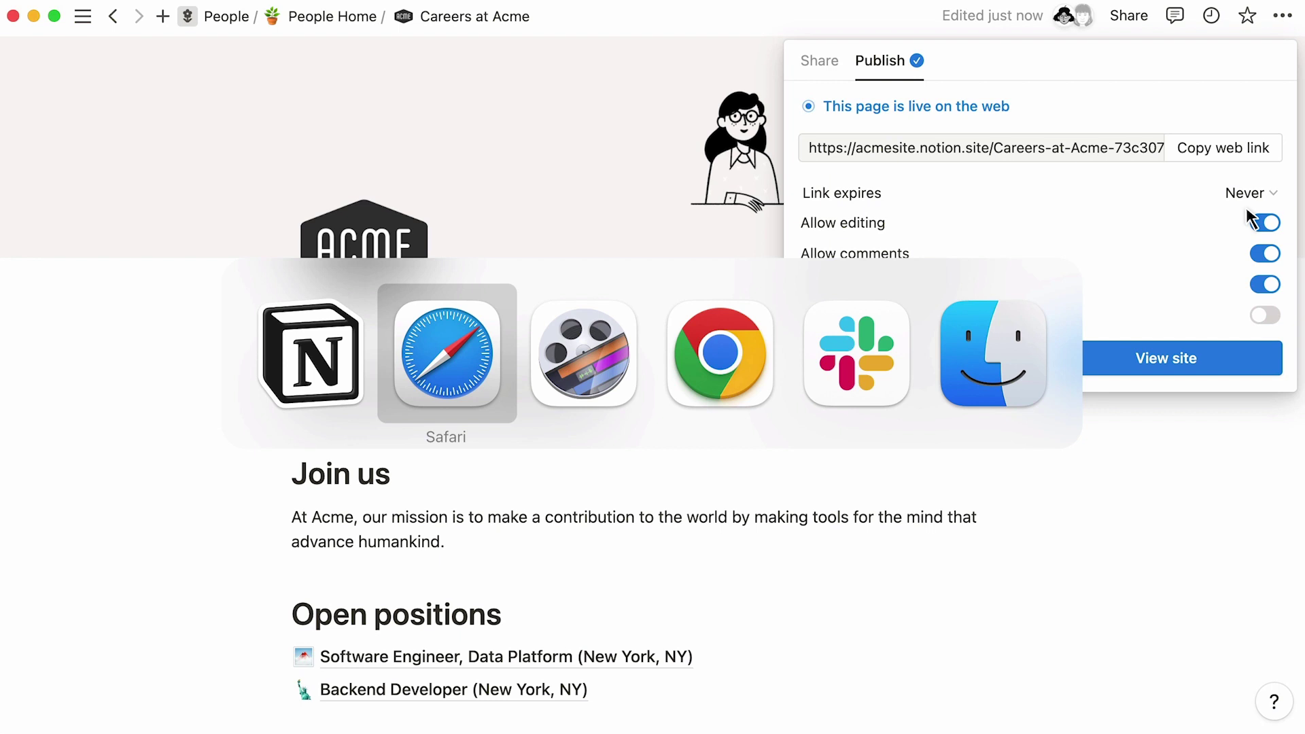
left_click(947, 75)
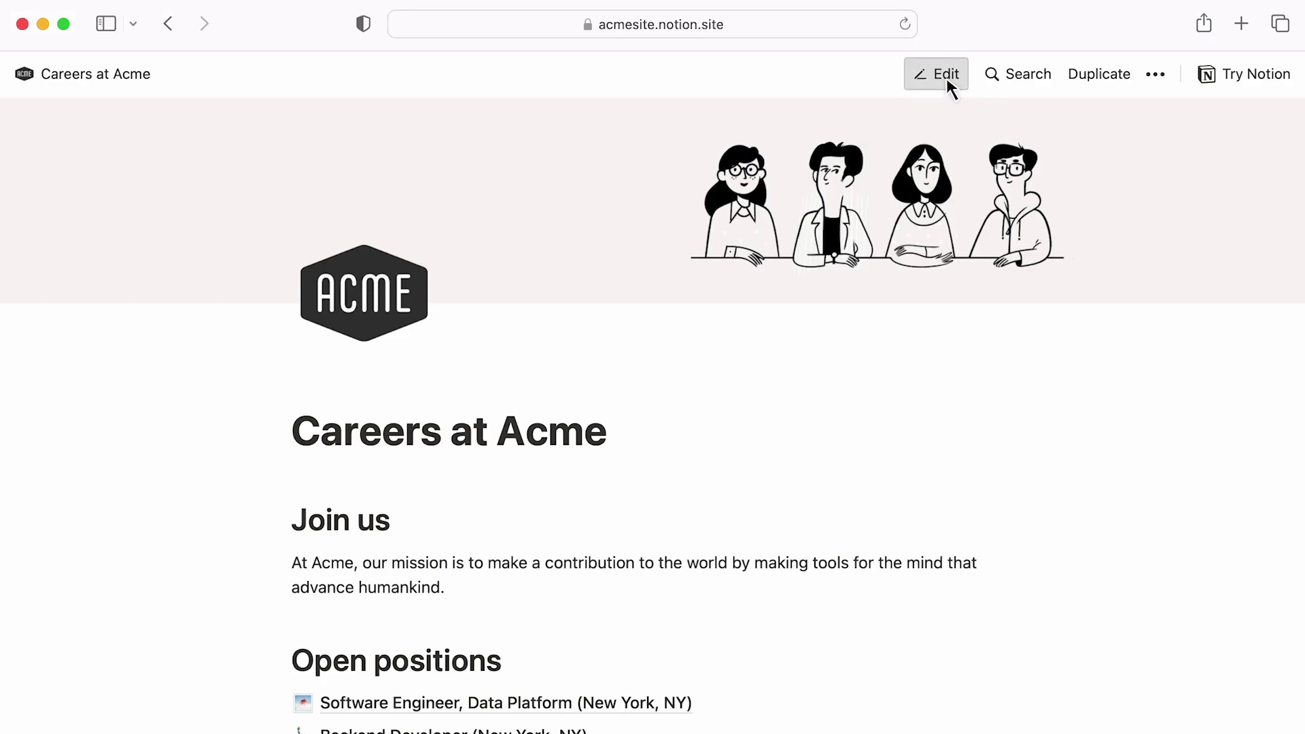
left_click(355, 563)
type("Inc.")
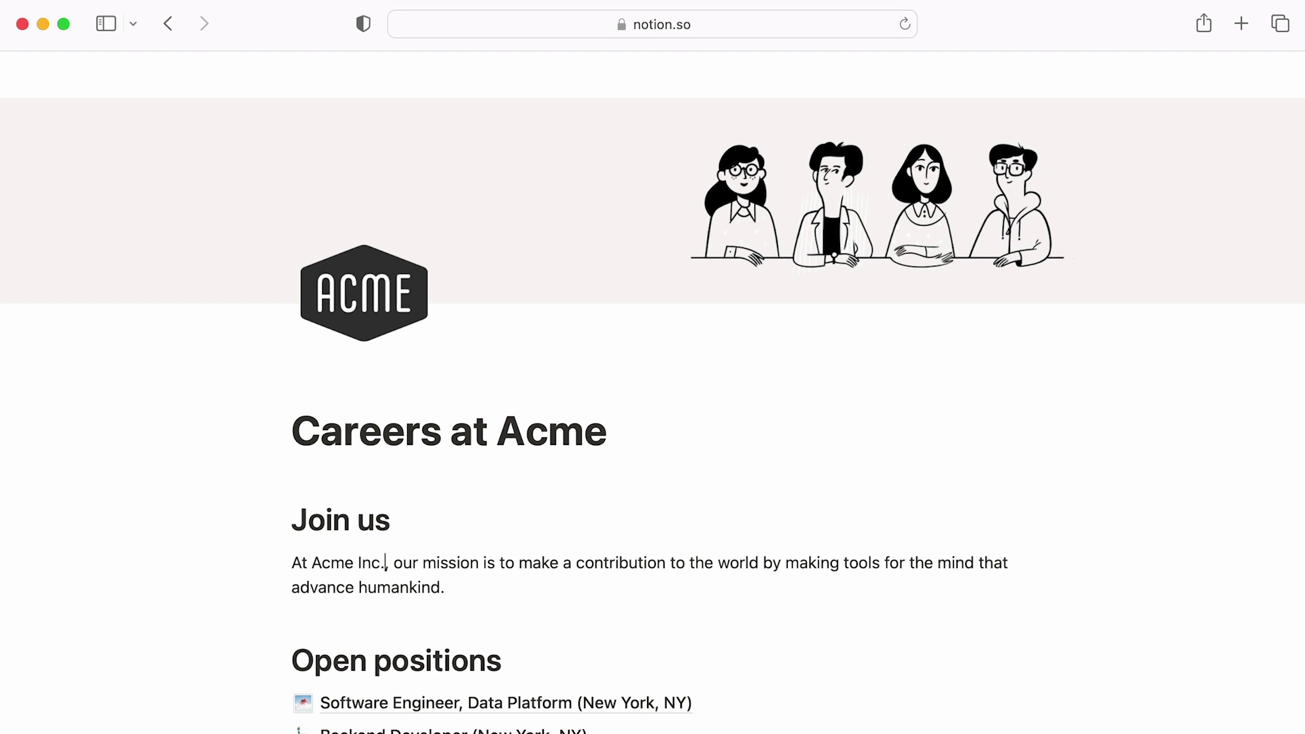
key("super+Tab")
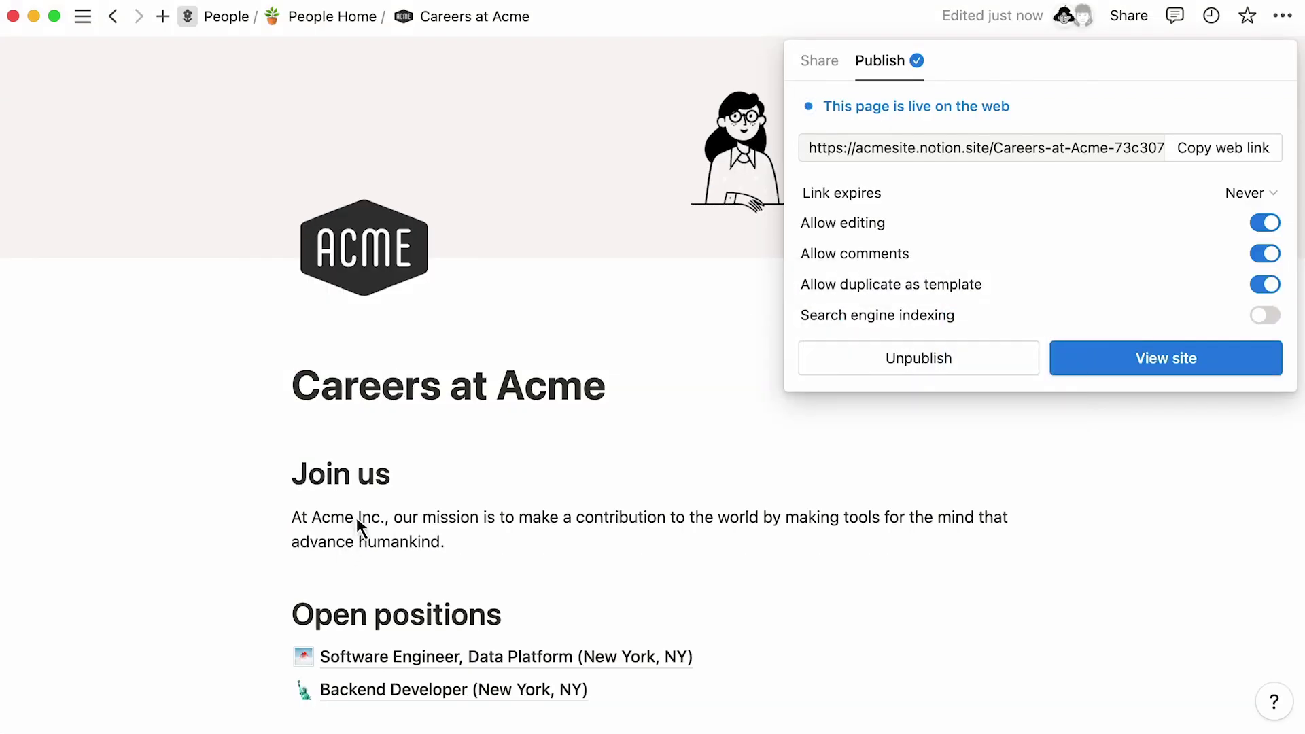
- Switch to Safari and comment "Let's add a section about Company Offsites" on the Benefits heading of the careers page
mouse_move(983, 254)
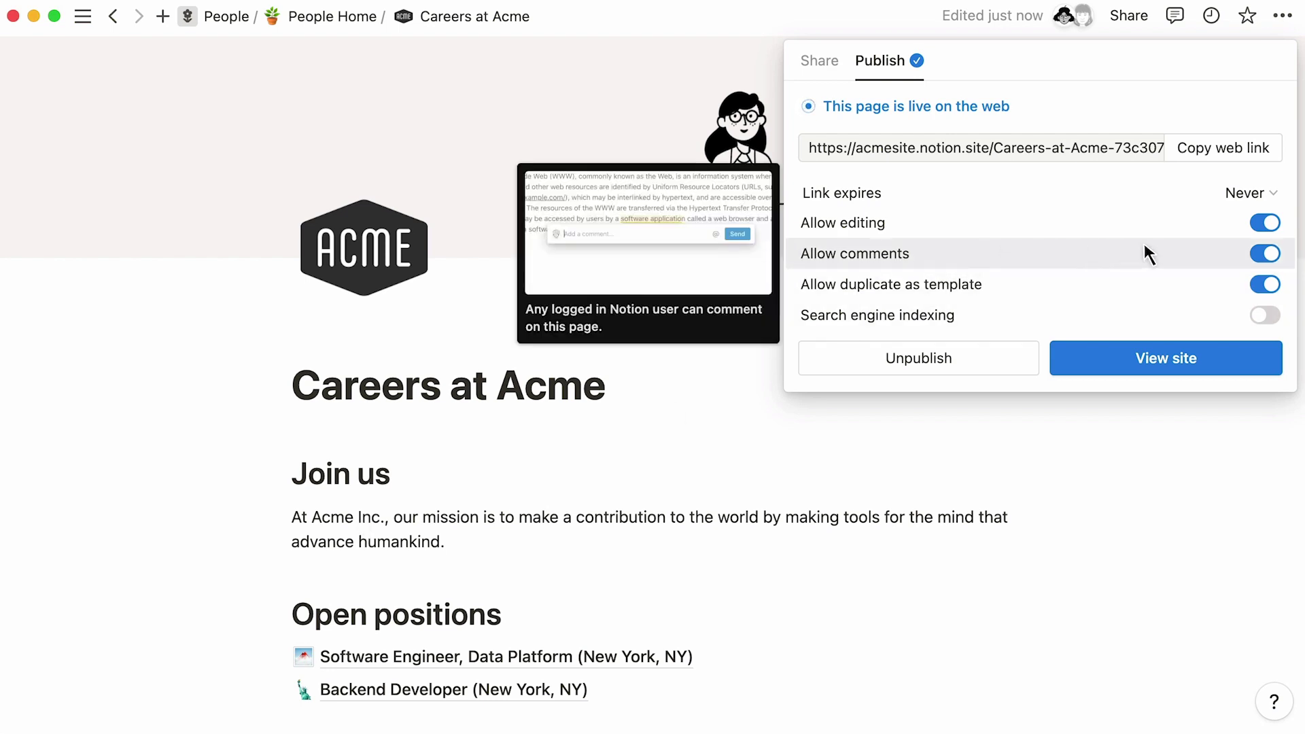
key("super+Tab")
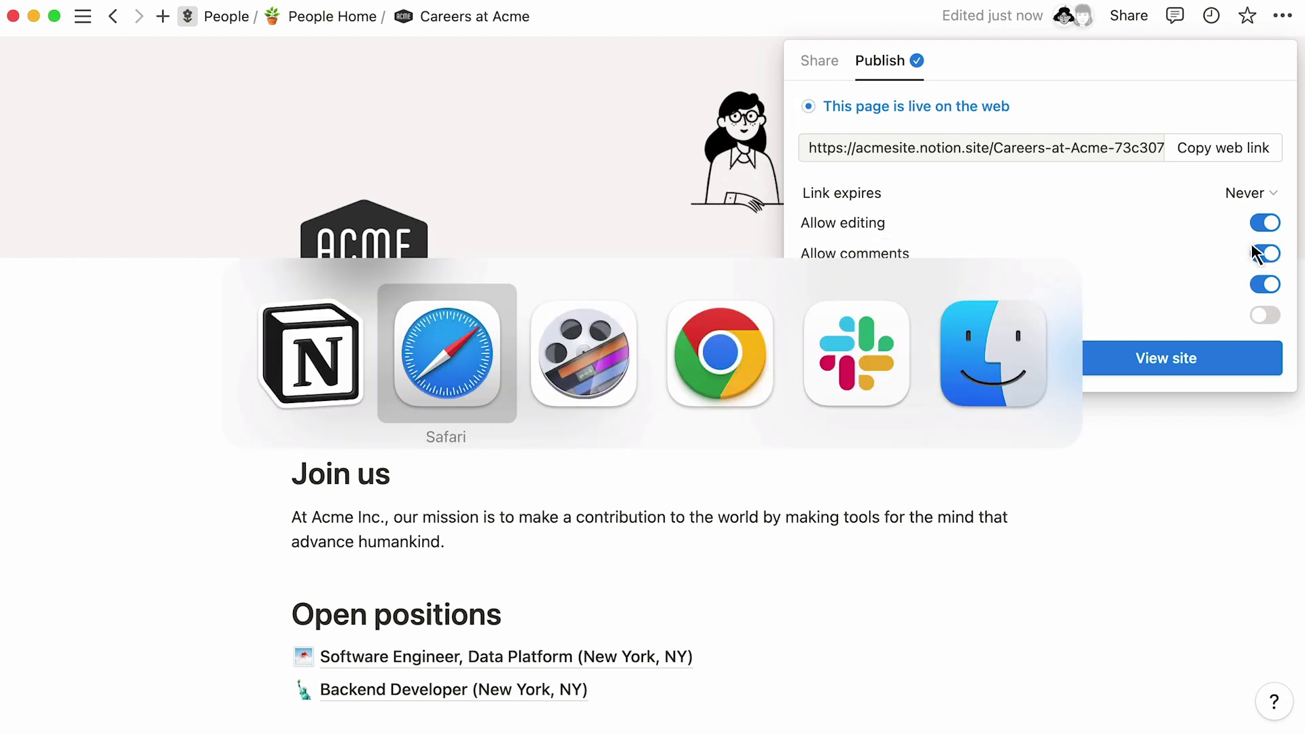
scroll(1256, 255, "down", 20)
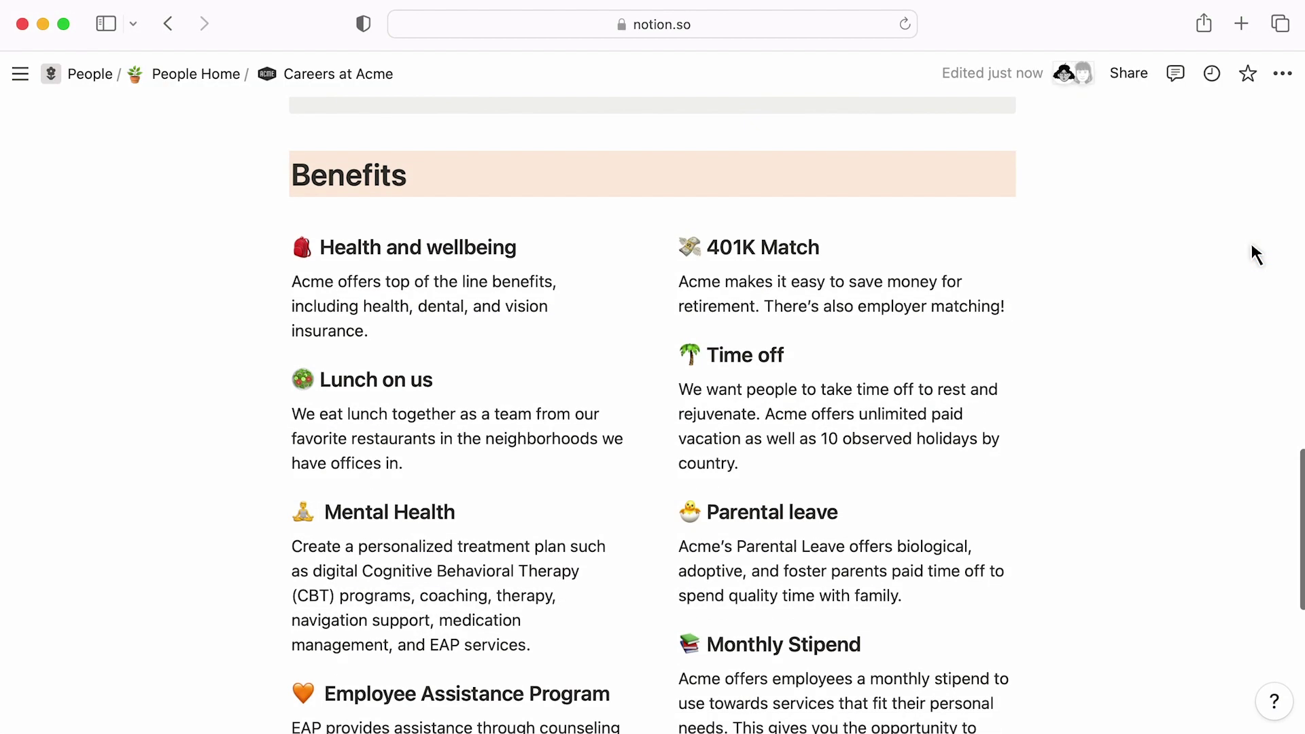
triple_click(811, 178)
left_click(564, 133)
type("Let's add a section about Company Offsites")
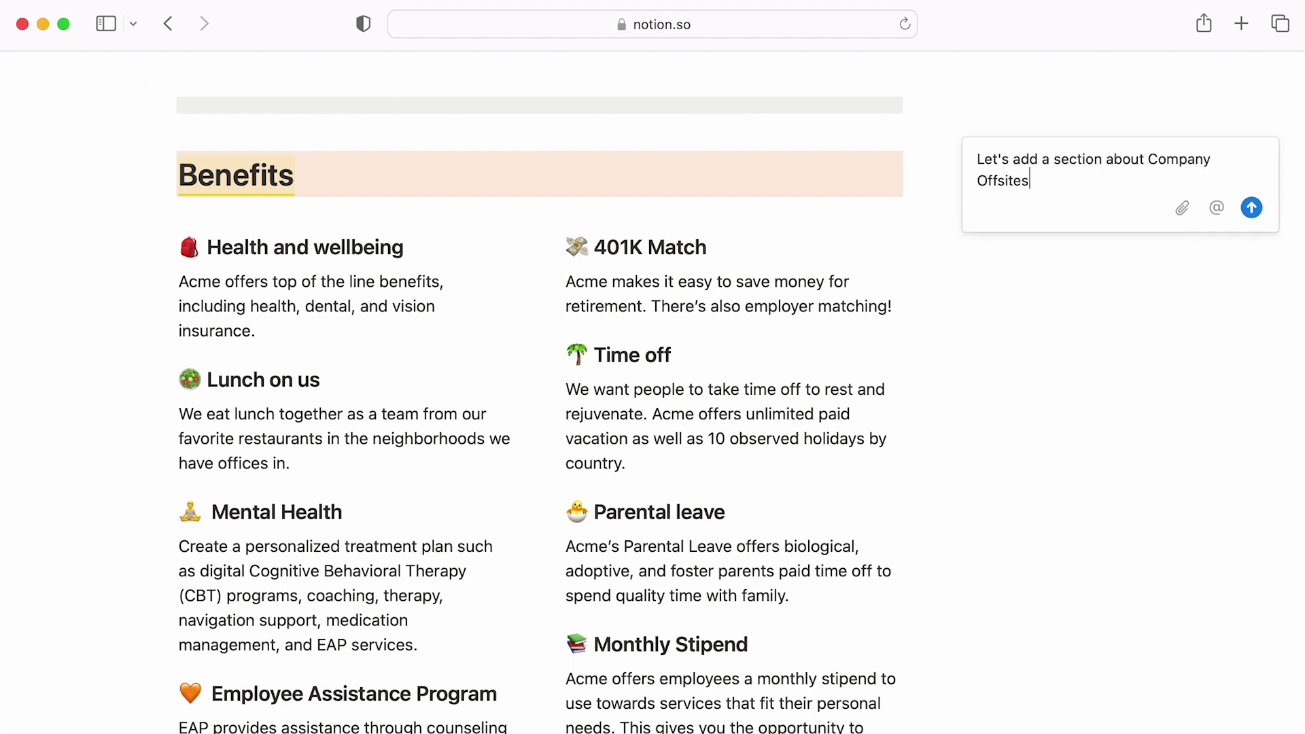
left_click(1251, 207)
- Switch to Notion, turn on search engine indexing for the published page, and turn it off again
key("super+Tab")
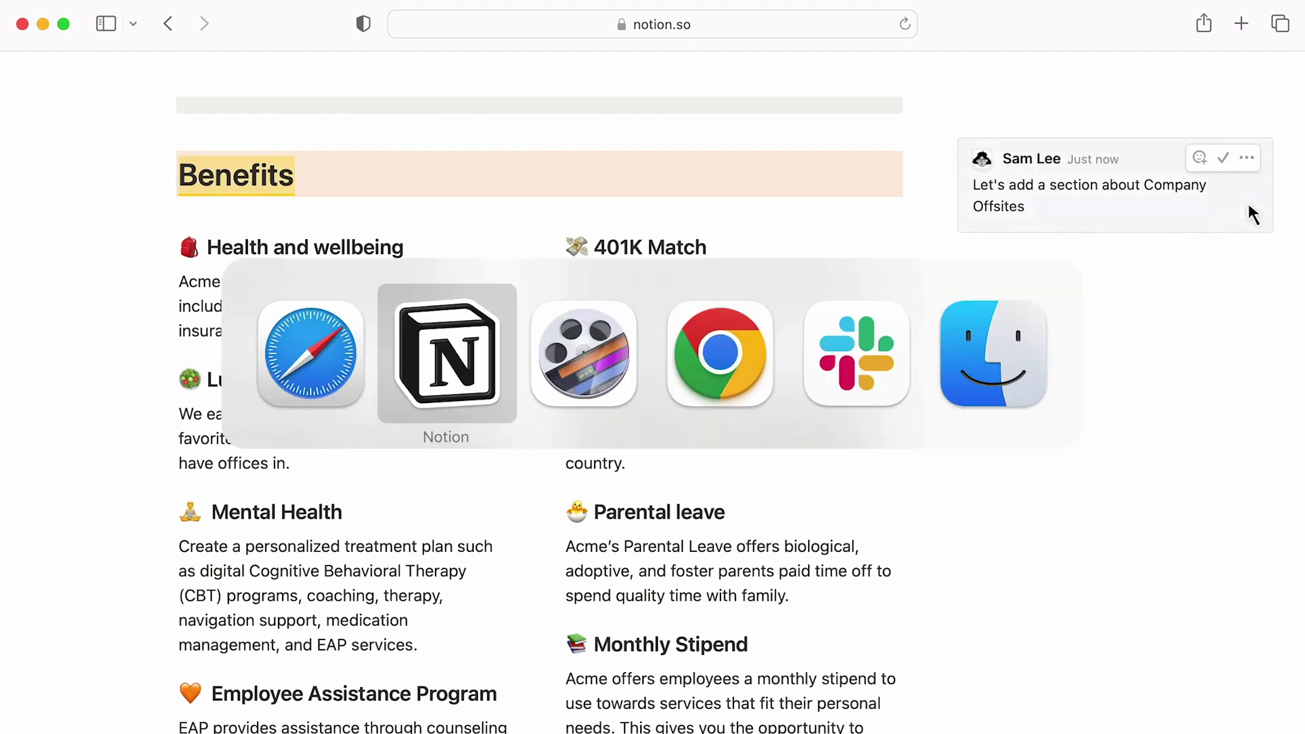
left_click(1126, 19)
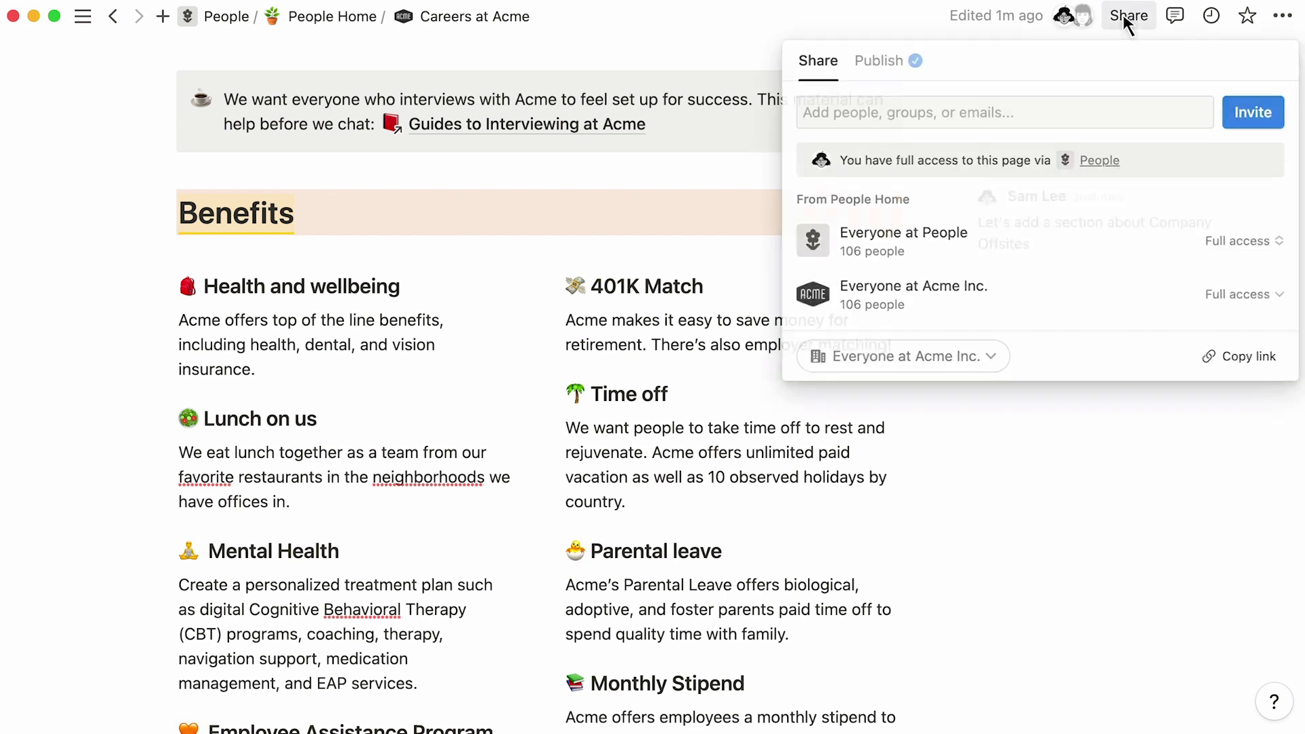
left_click(894, 55)
mouse_move(986, 299)
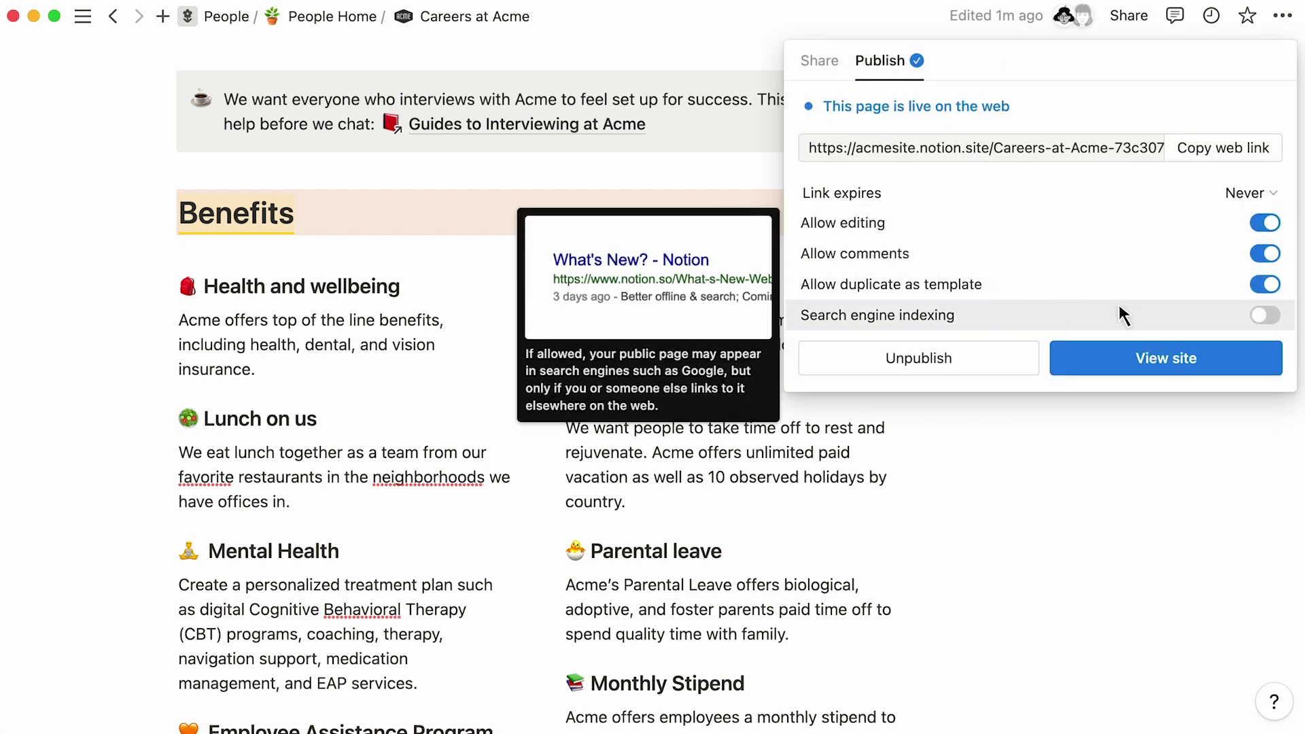
left_click(1254, 315)
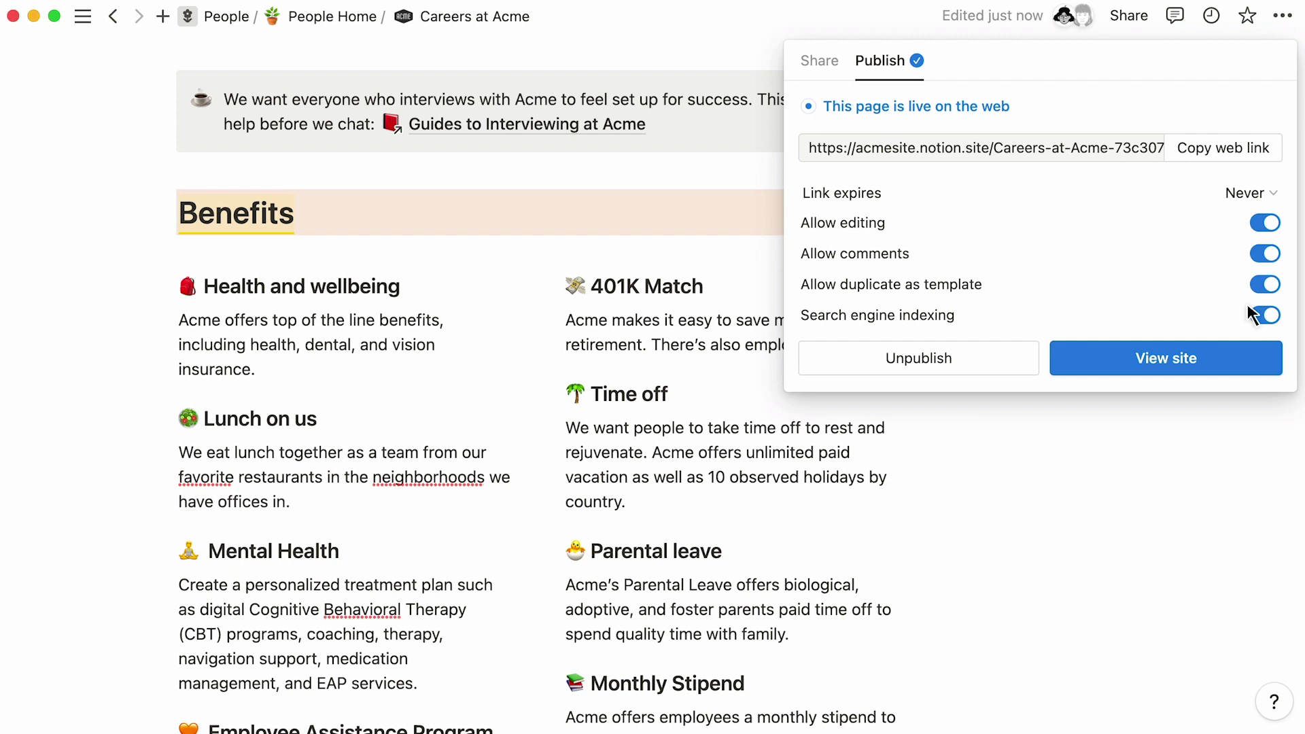
left_click(1251, 315)
- Duplicate the careers page from the live site in Safari into the Nook Industries workspace, and view the copy in Notion
mouse_move(1156, 272)
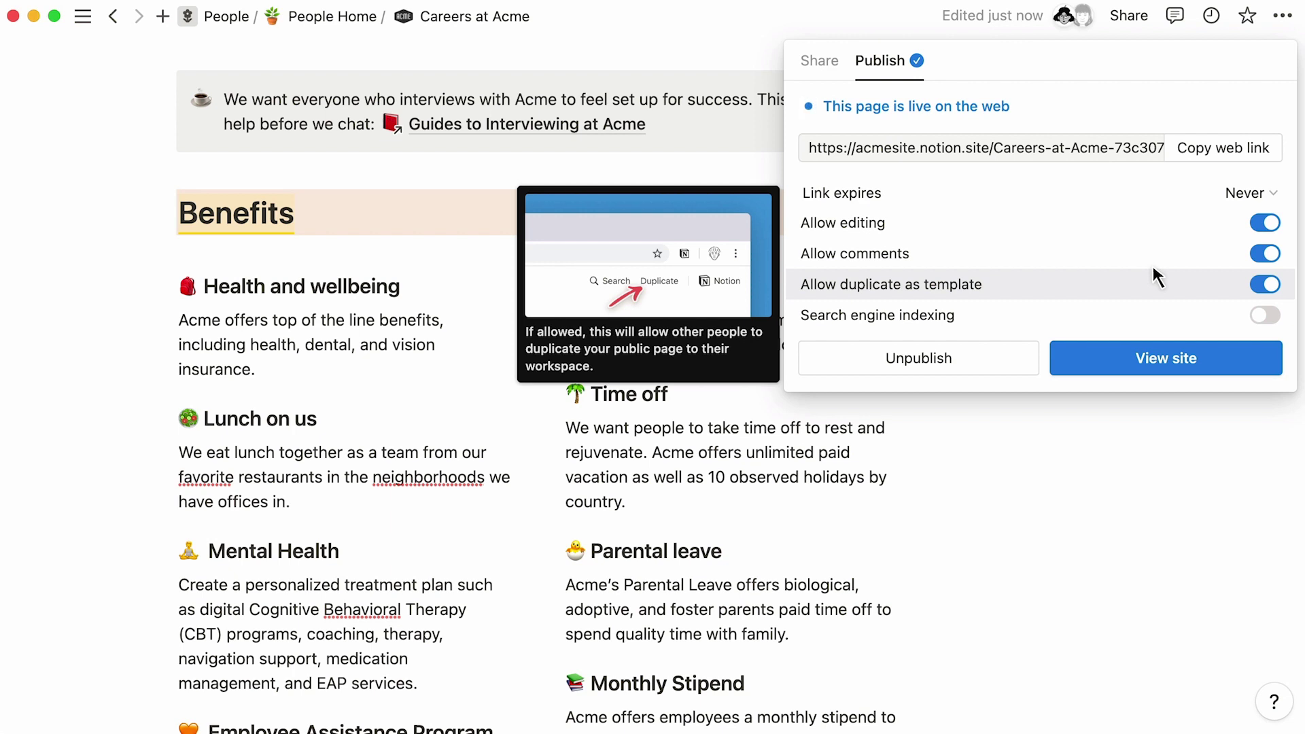
key("super+Tab")
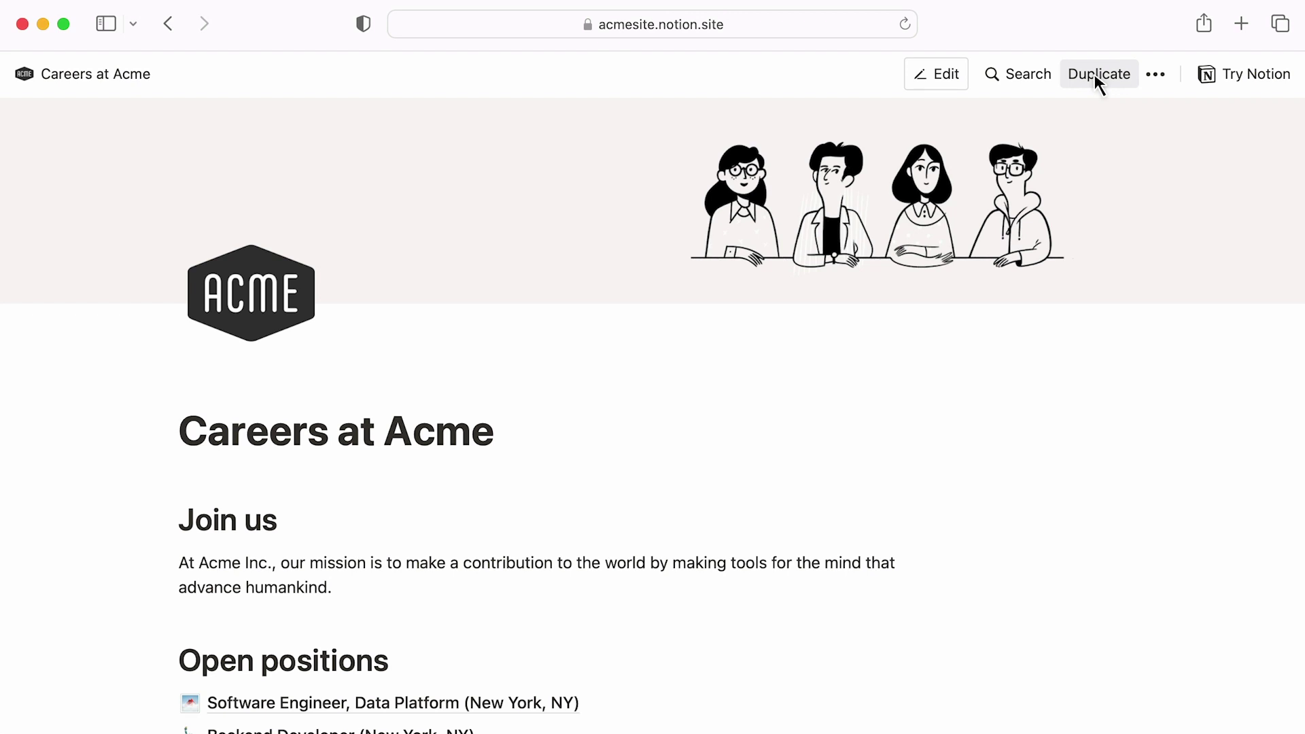
left_click(1098, 76)
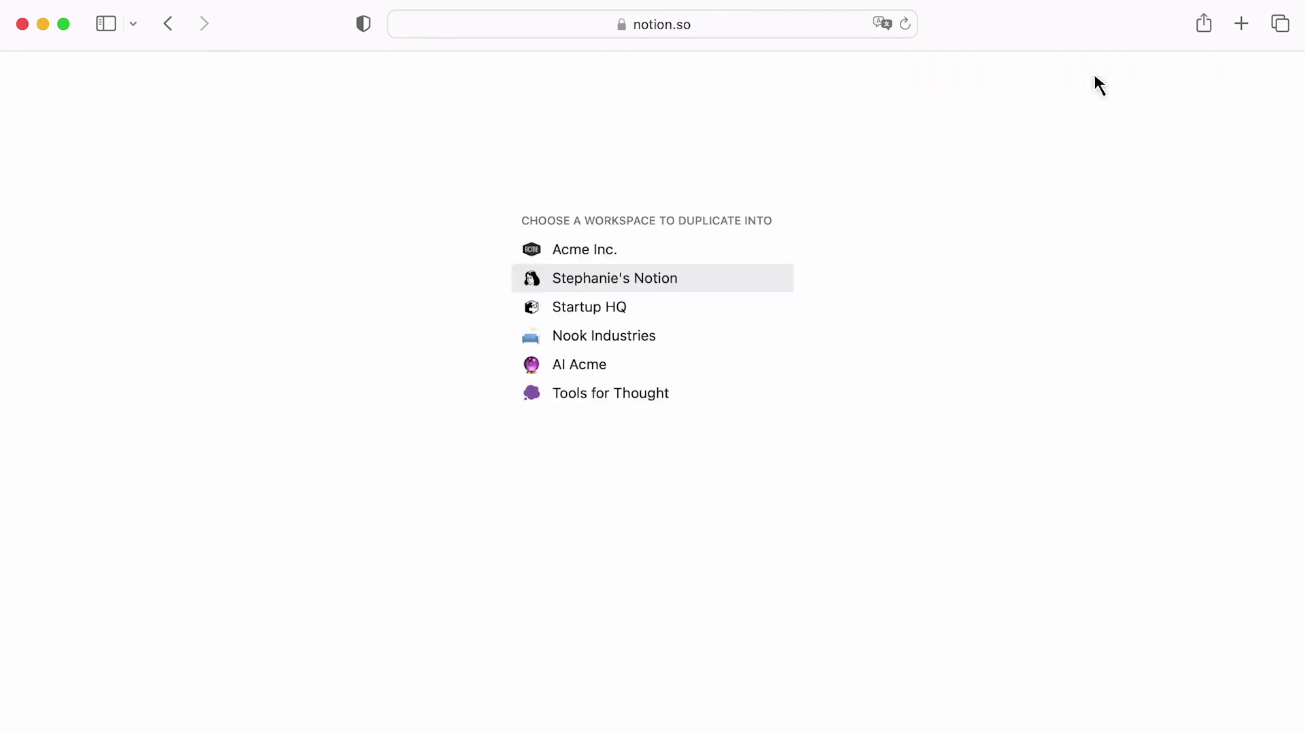
left_click(703, 327)
key("super+Tab")
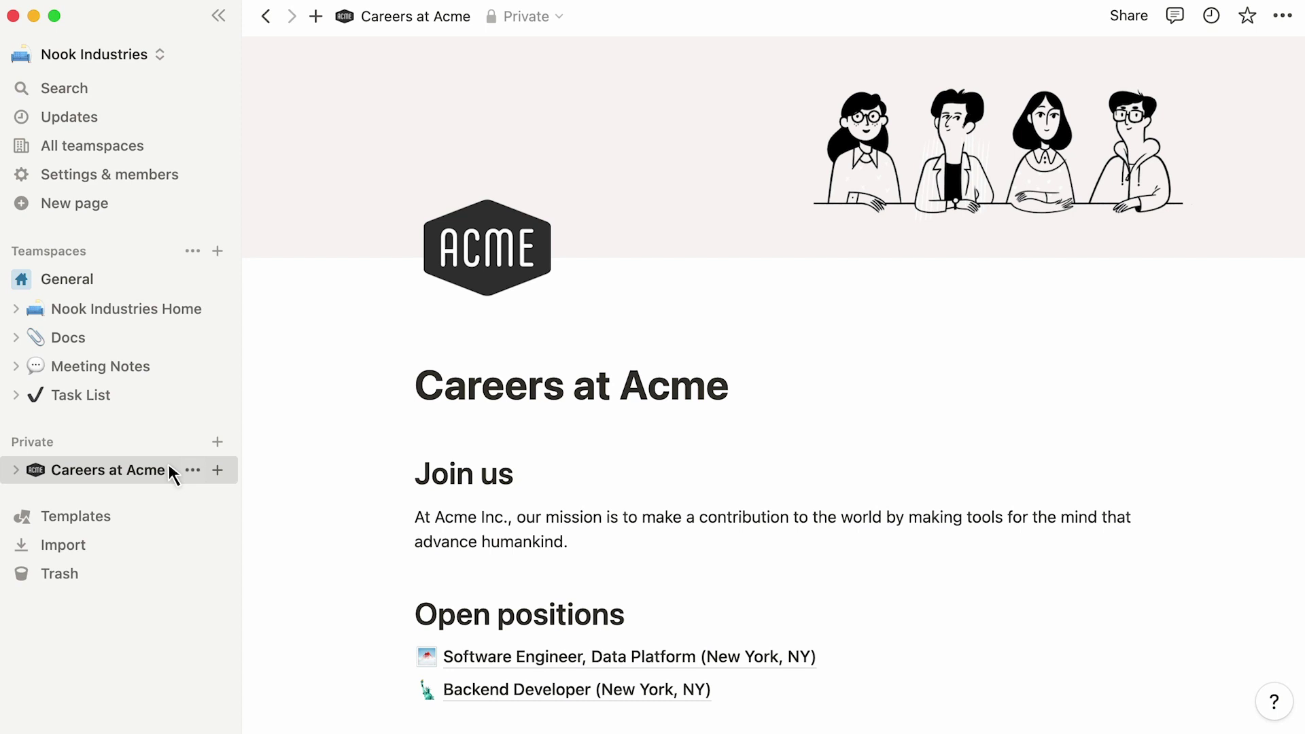
- Open Notion's template gallery on the web and browse the handpicked templates and top categories
left_click(140, 516)
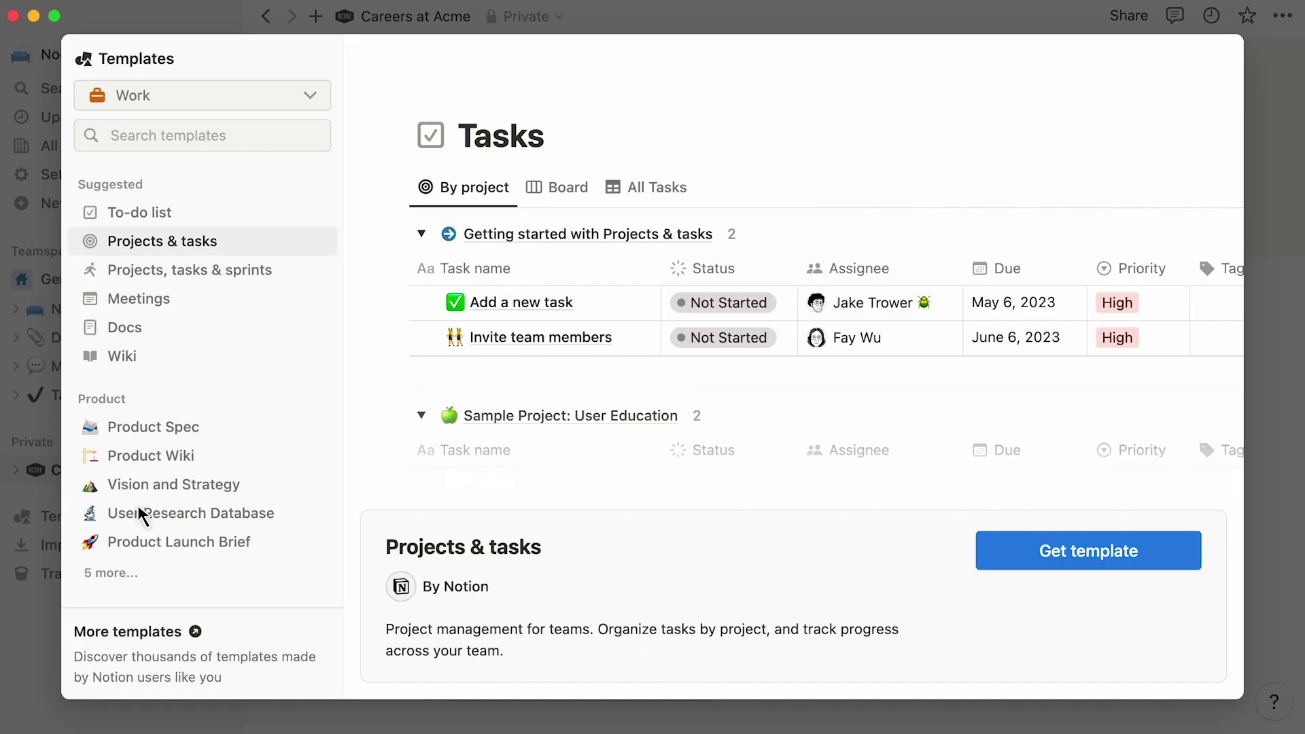
left_click(193, 632)
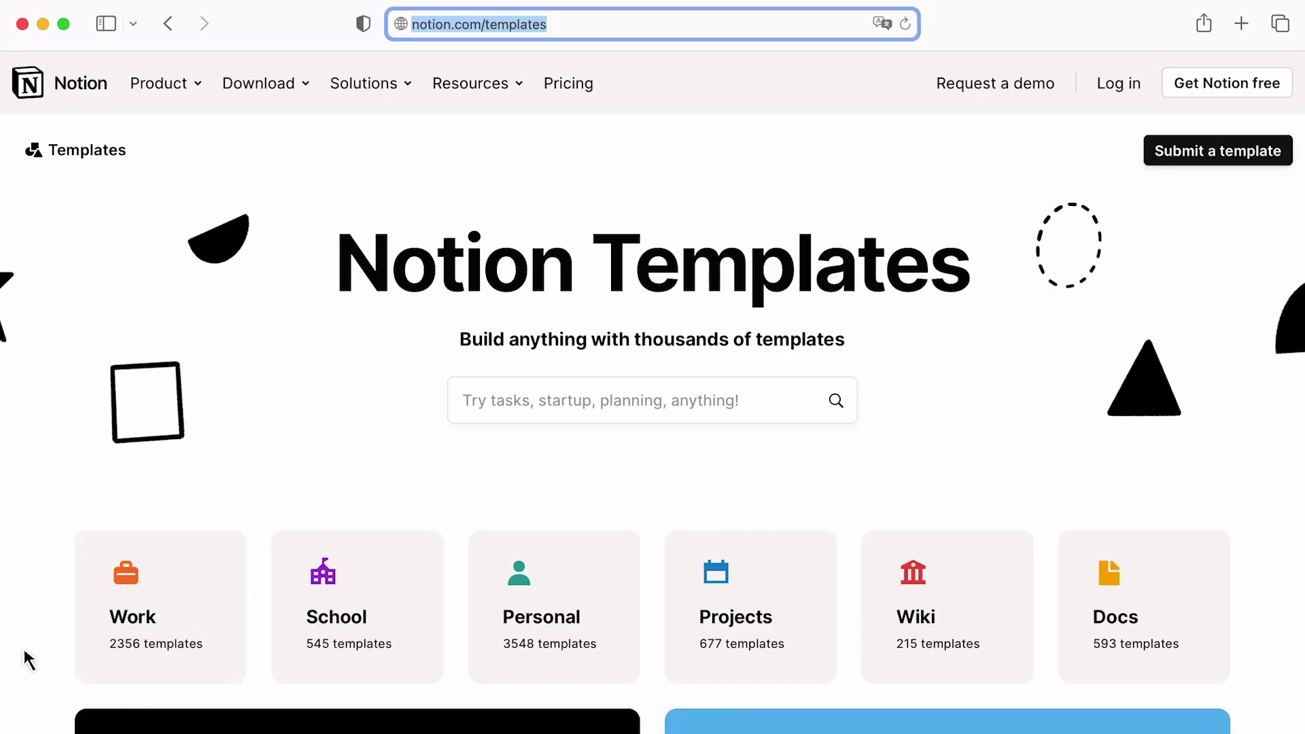
scroll(23, 647, "down", 12)
scroll(23, 647, "down", 6)
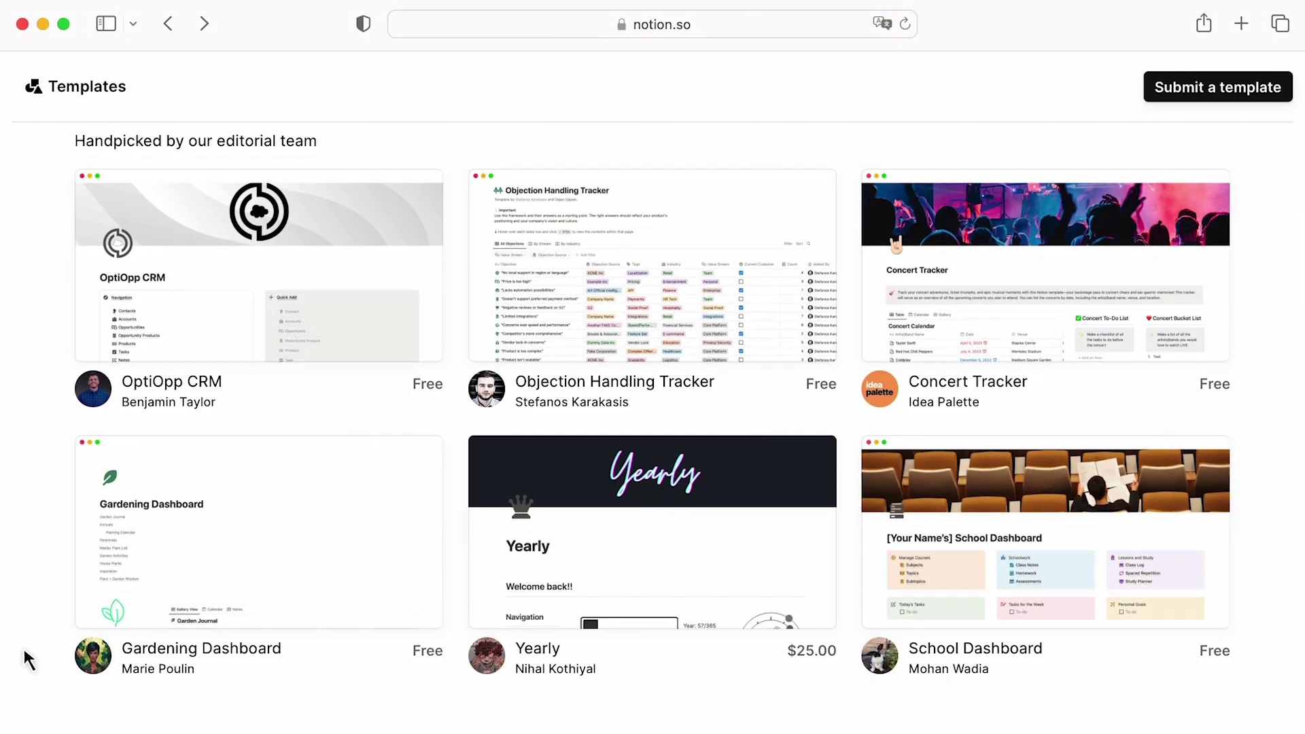
scroll(23, 646, "down", 8)
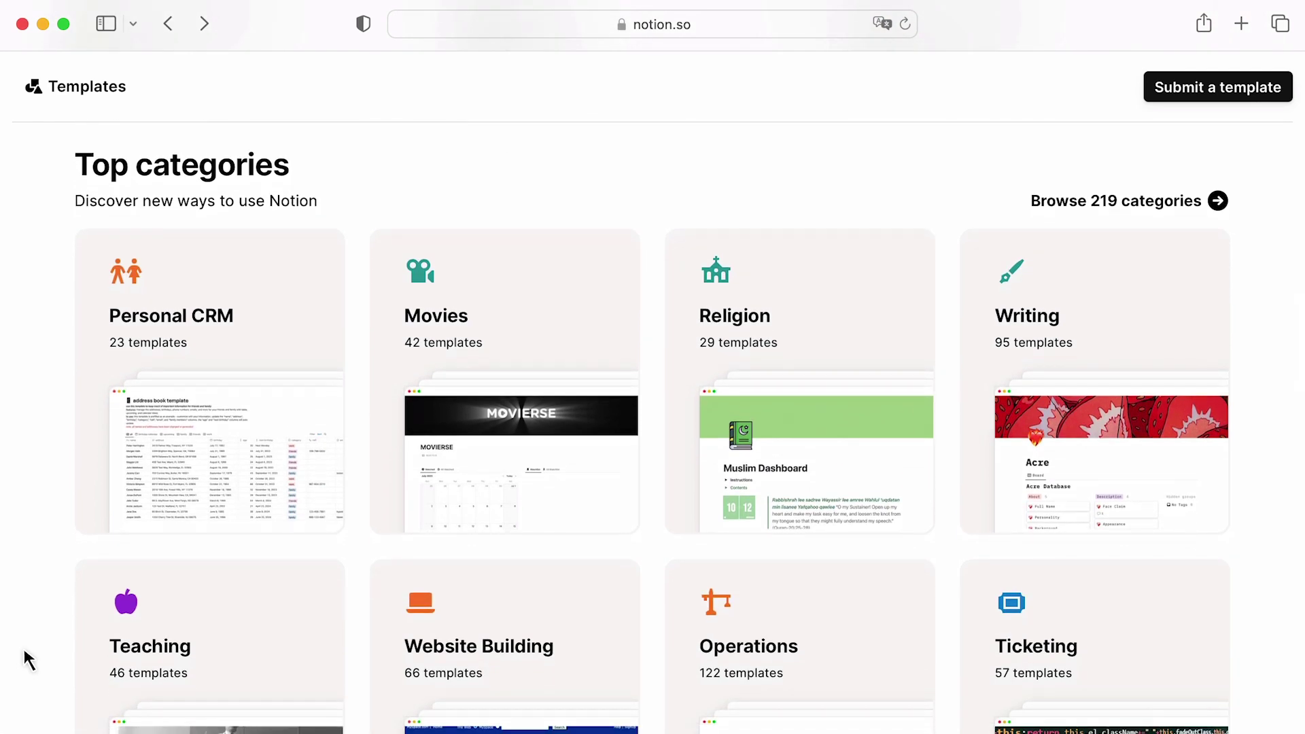
- Open the Fundraising database template in the Personal CRM category and bring up the workspace choice for duplicating it
left_click(211, 428)
scroll(210, 429, "down", 3)
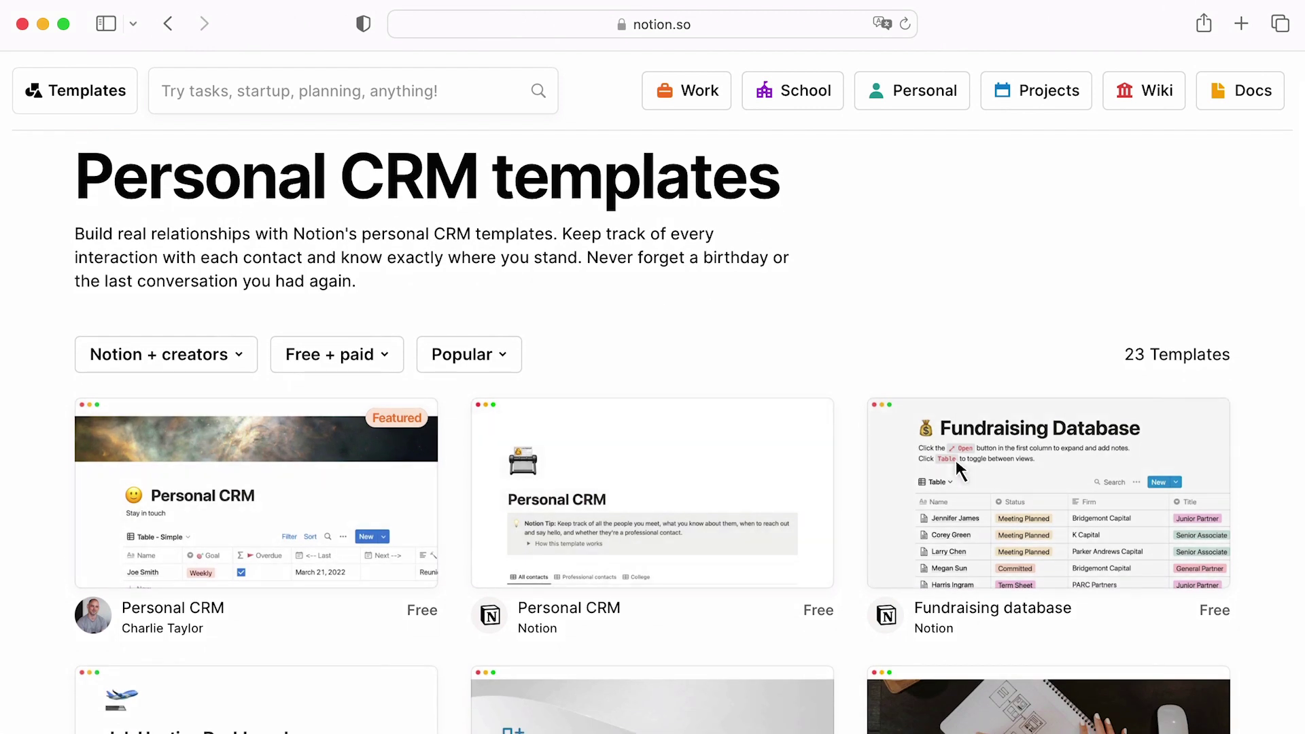
left_click(926, 459)
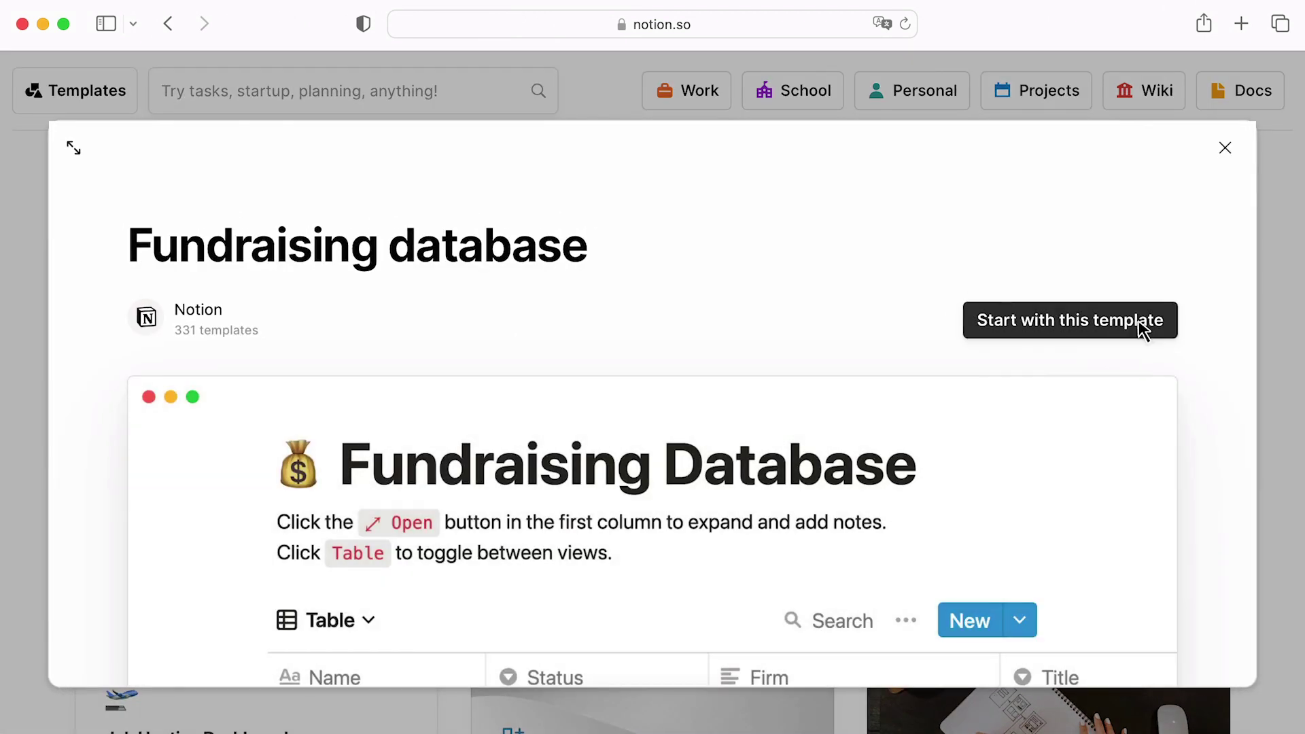
left_click(1143, 330)
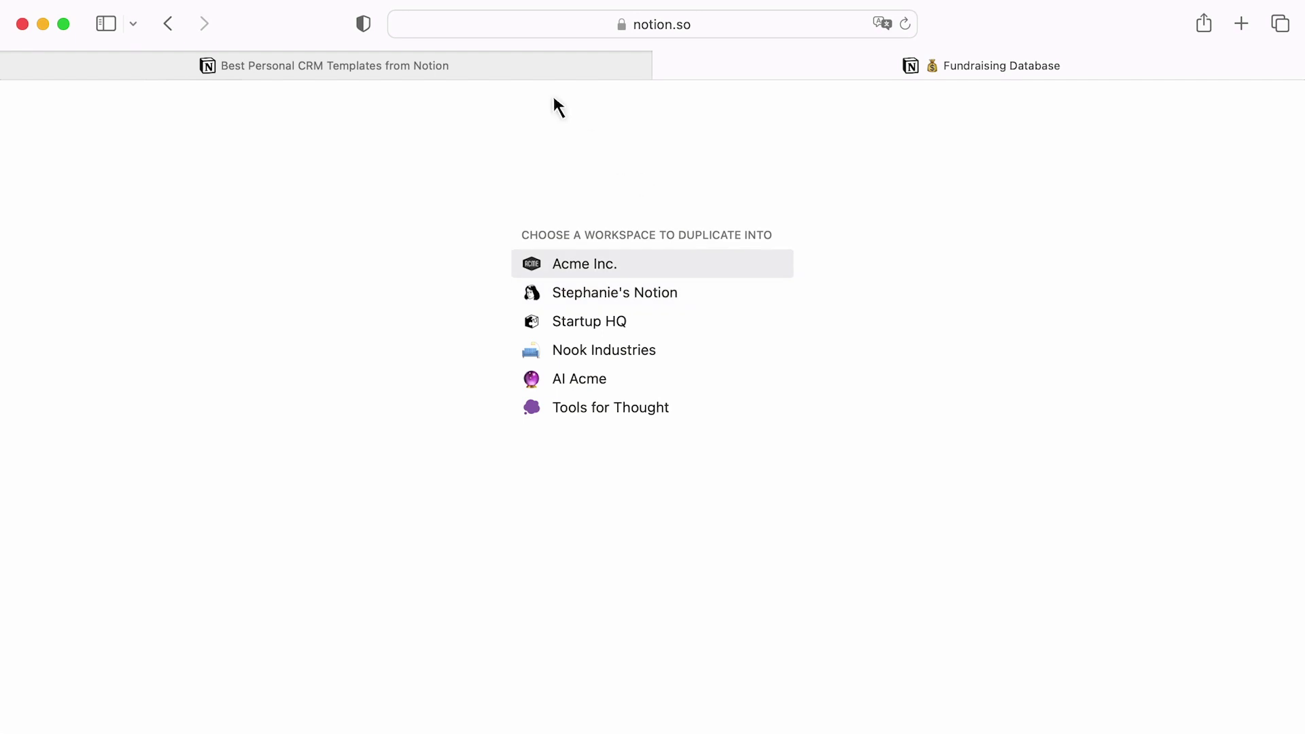
- Return to the Notion Templates home page and open the creator profile form for submitting a template
left_click(519, 60)
left_click(591, 111)
scroll(591, 111, "up", 3)
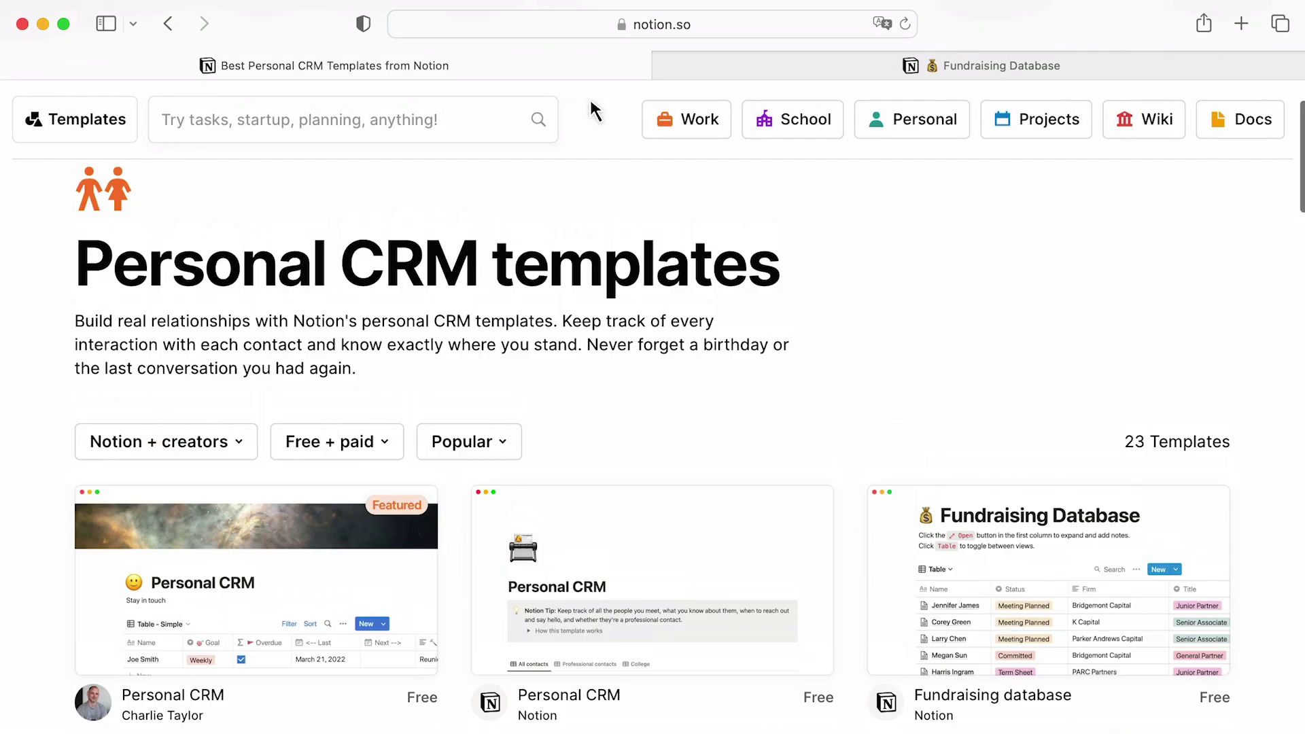
scroll(591, 111, "left", 5)
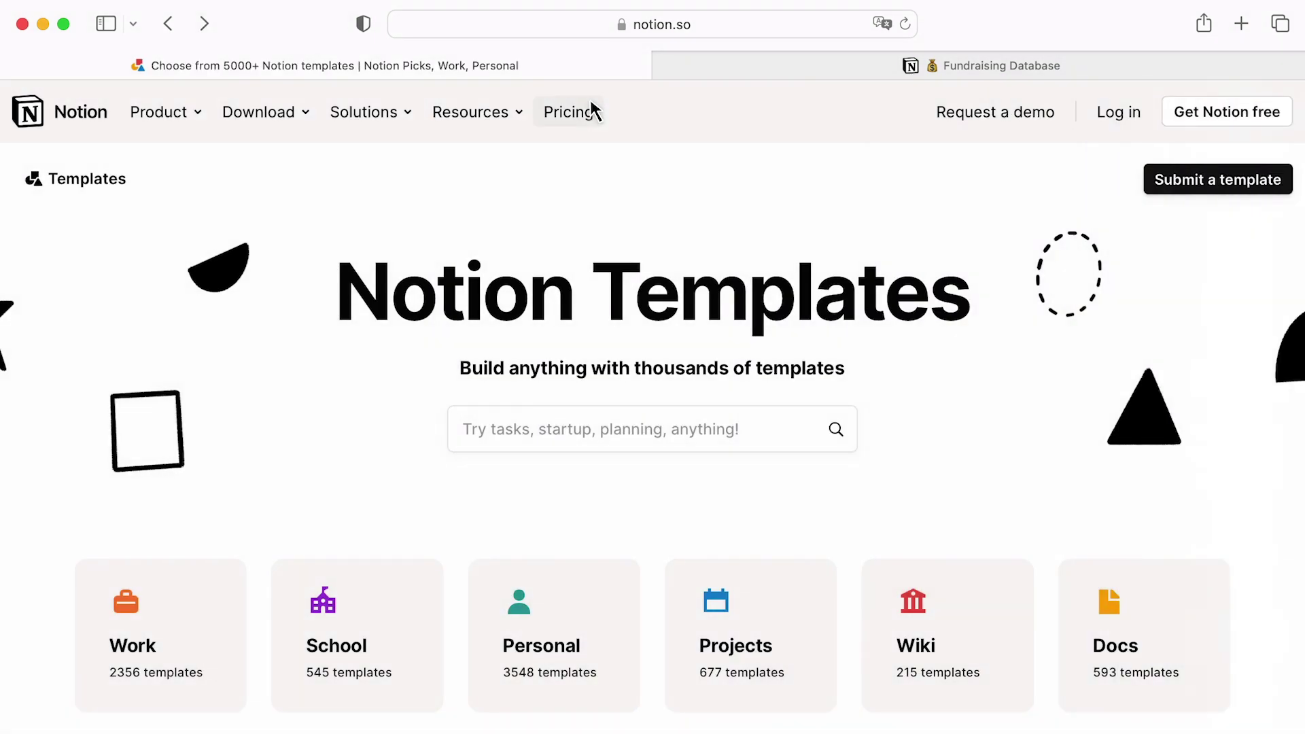
left_click(1148, 182)
left_click(901, 491)
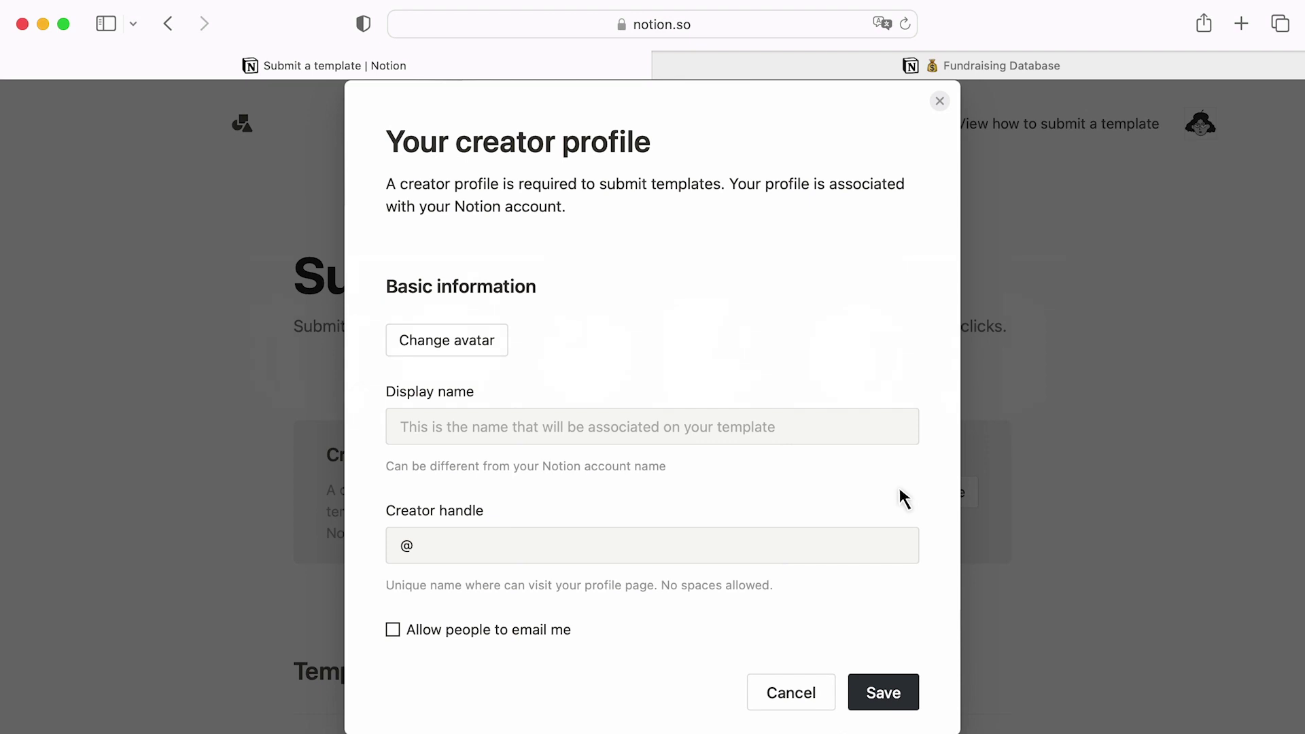
- Switch to Notion and unpublish the Careers at Acme page
key("super+Tab")
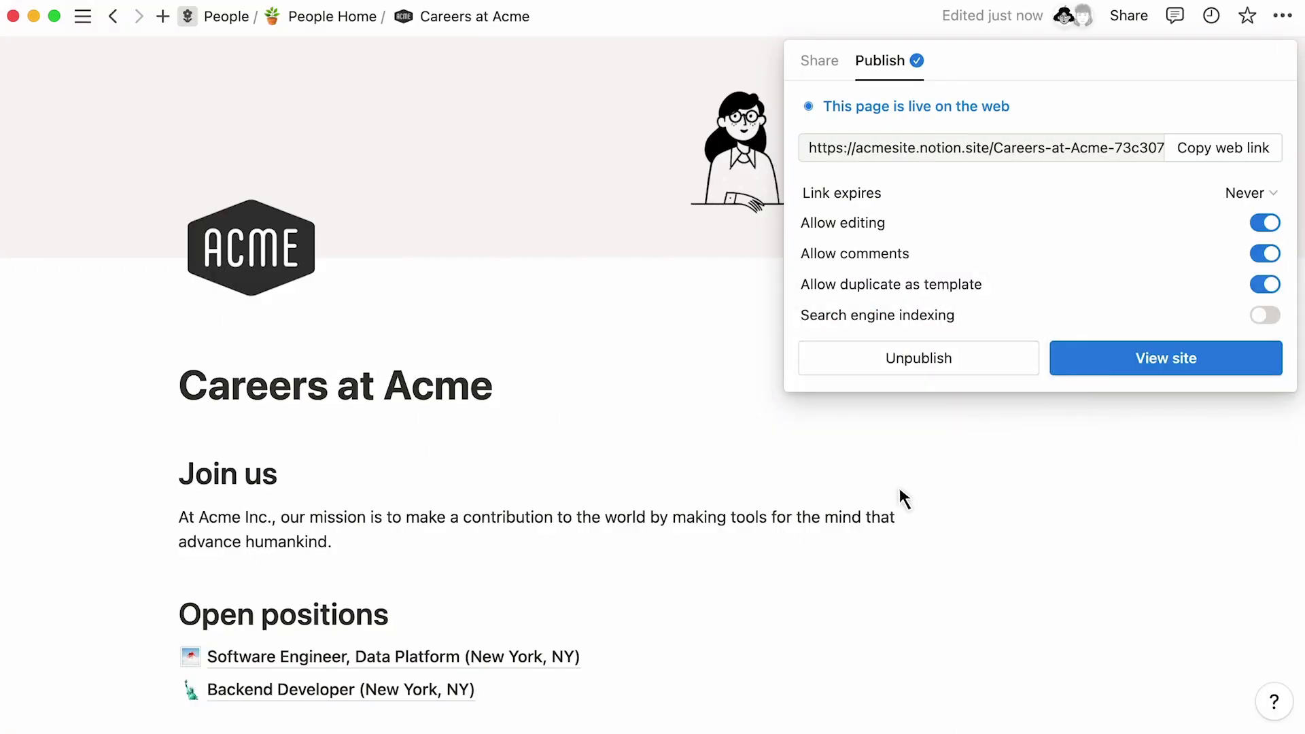
left_click(1003, 369)
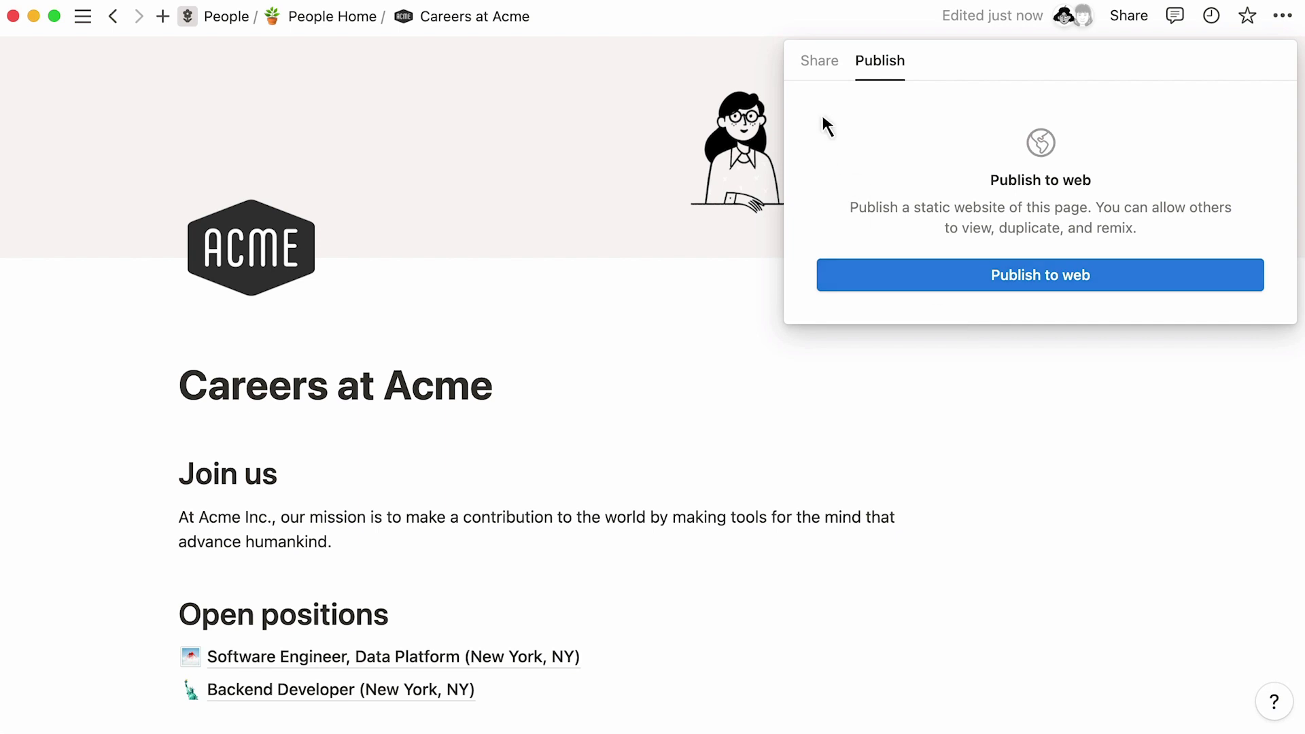
- Review the page's sharing settings, including the access levels for Everyone at Acme Inc. and the general access options
left_click(803, 59)
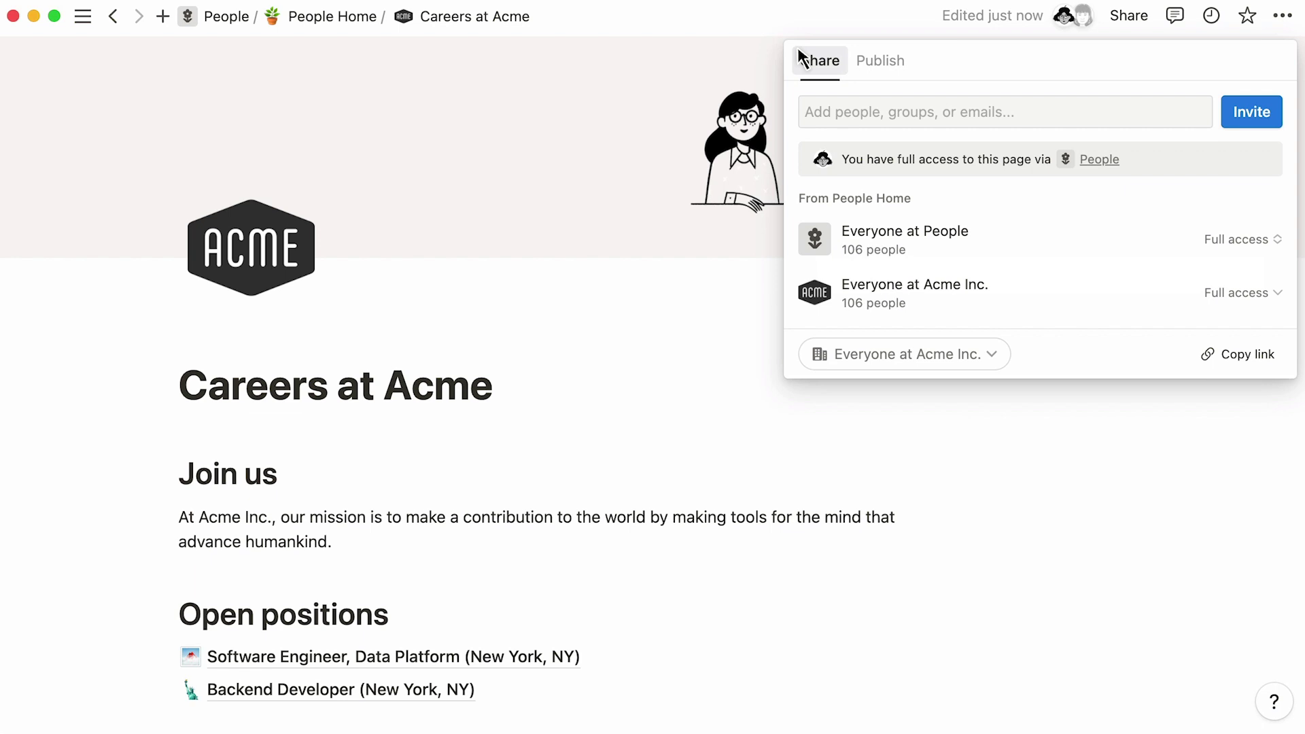
left_click(1204, 291)
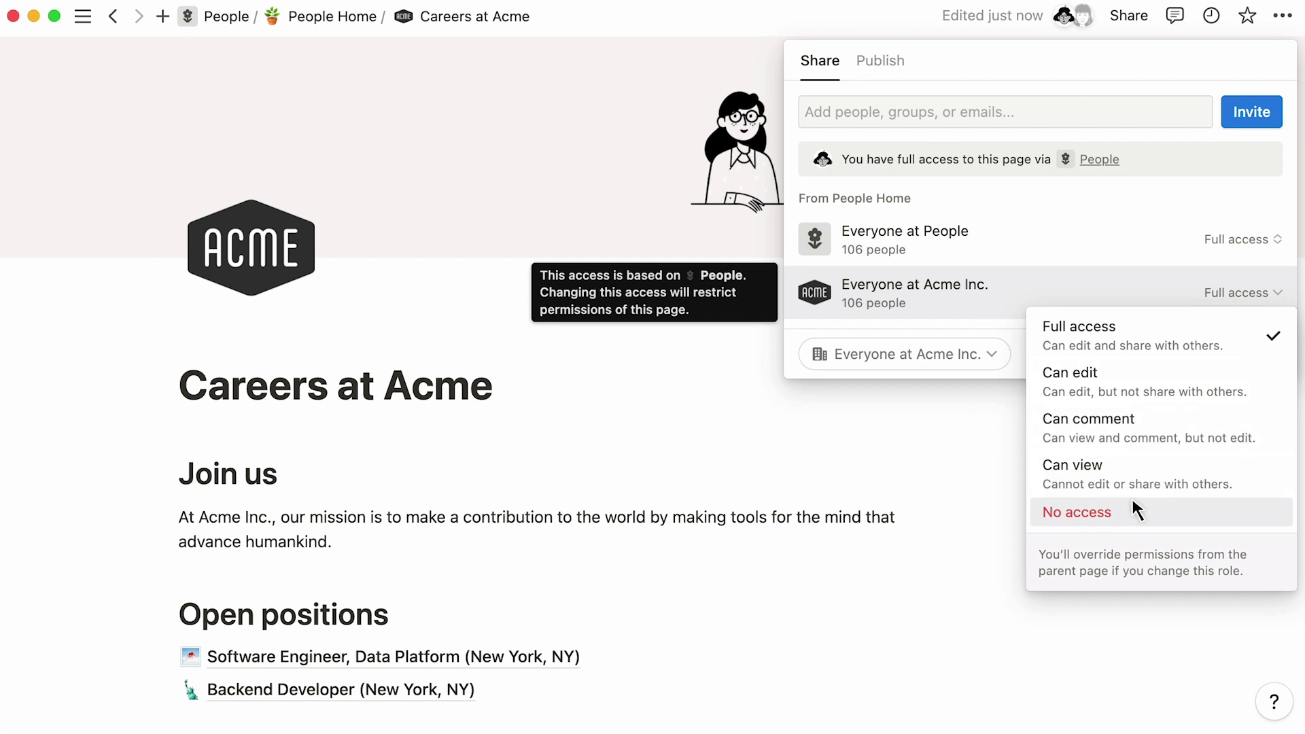
left_click(1064, 228)
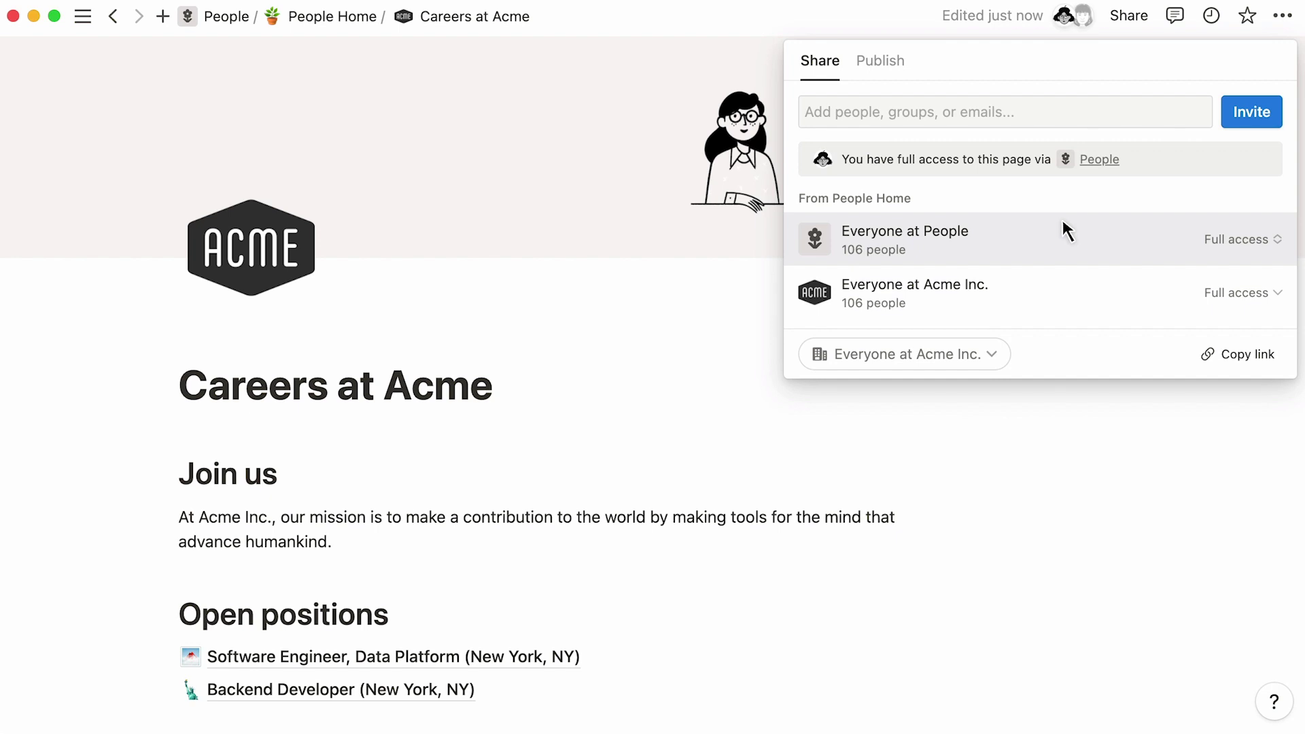
left_click(991, 354)
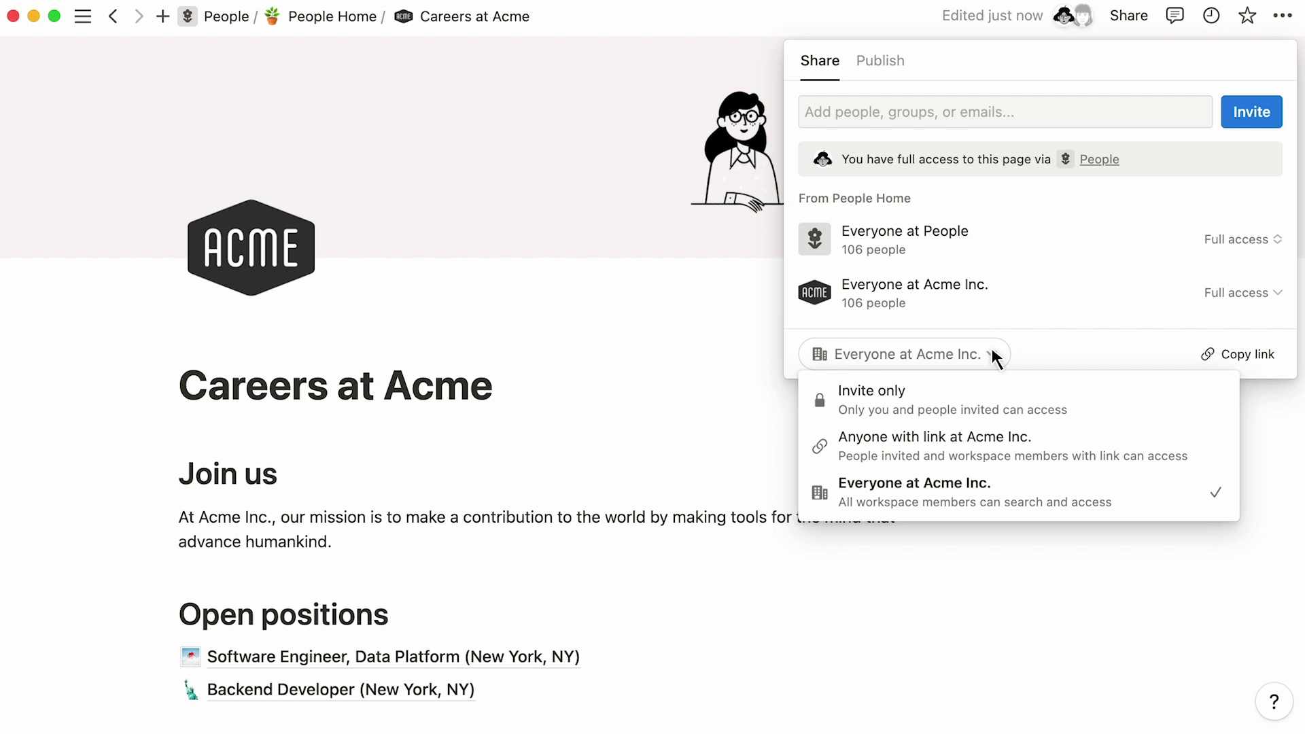
left_click(994, 356)
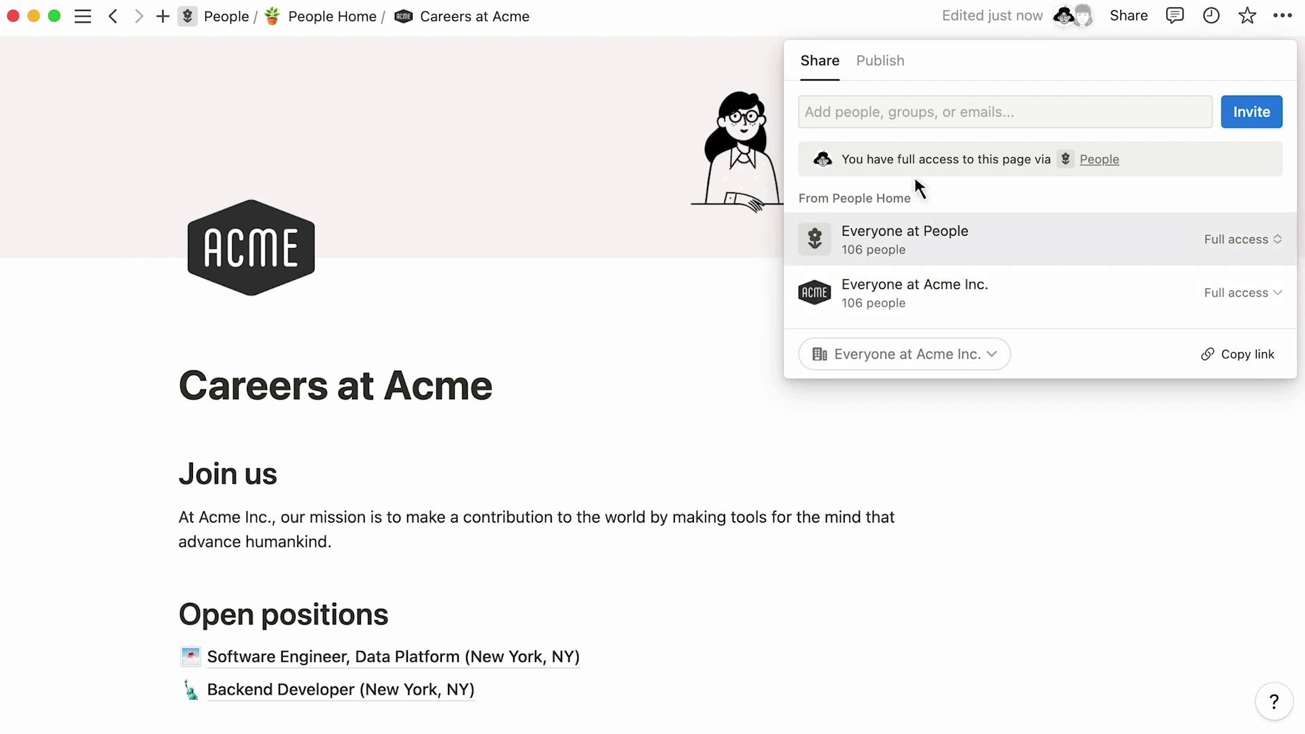
- Publish the Careers at Acme page to the web again
left_click(895, 65)
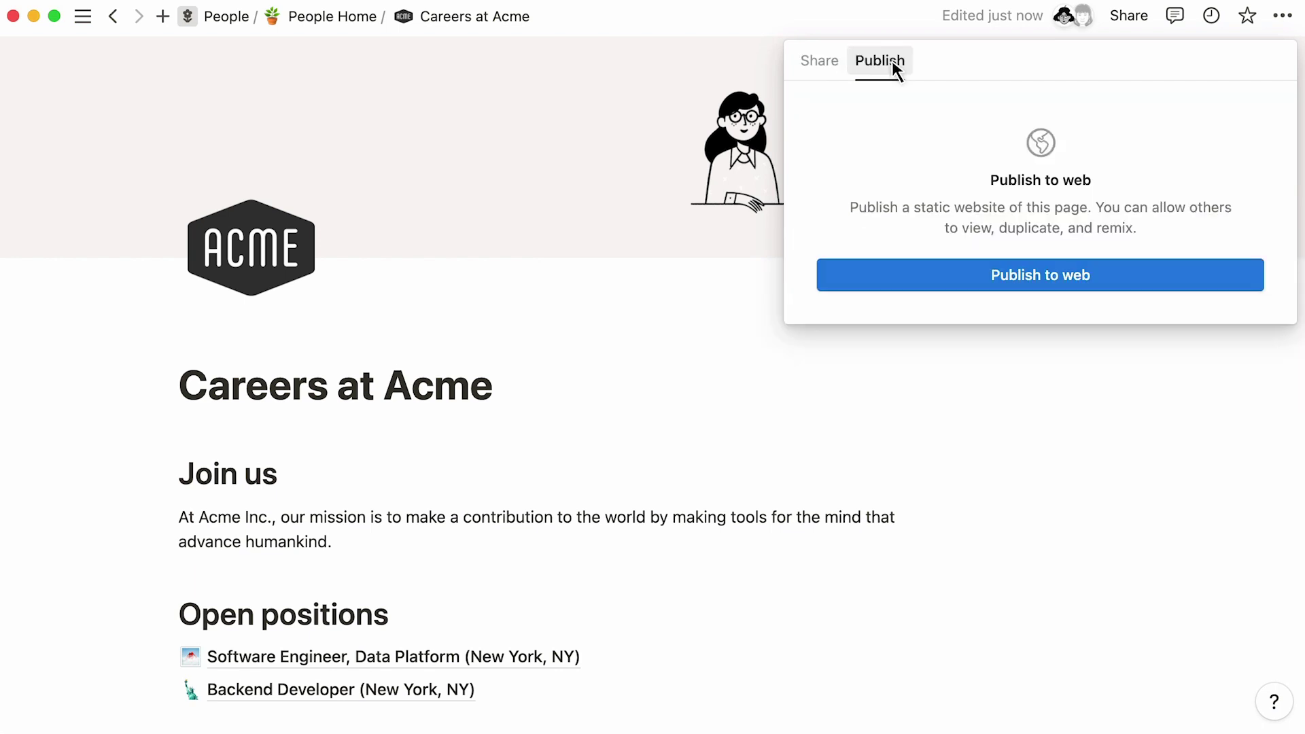
left_click(857, 268)
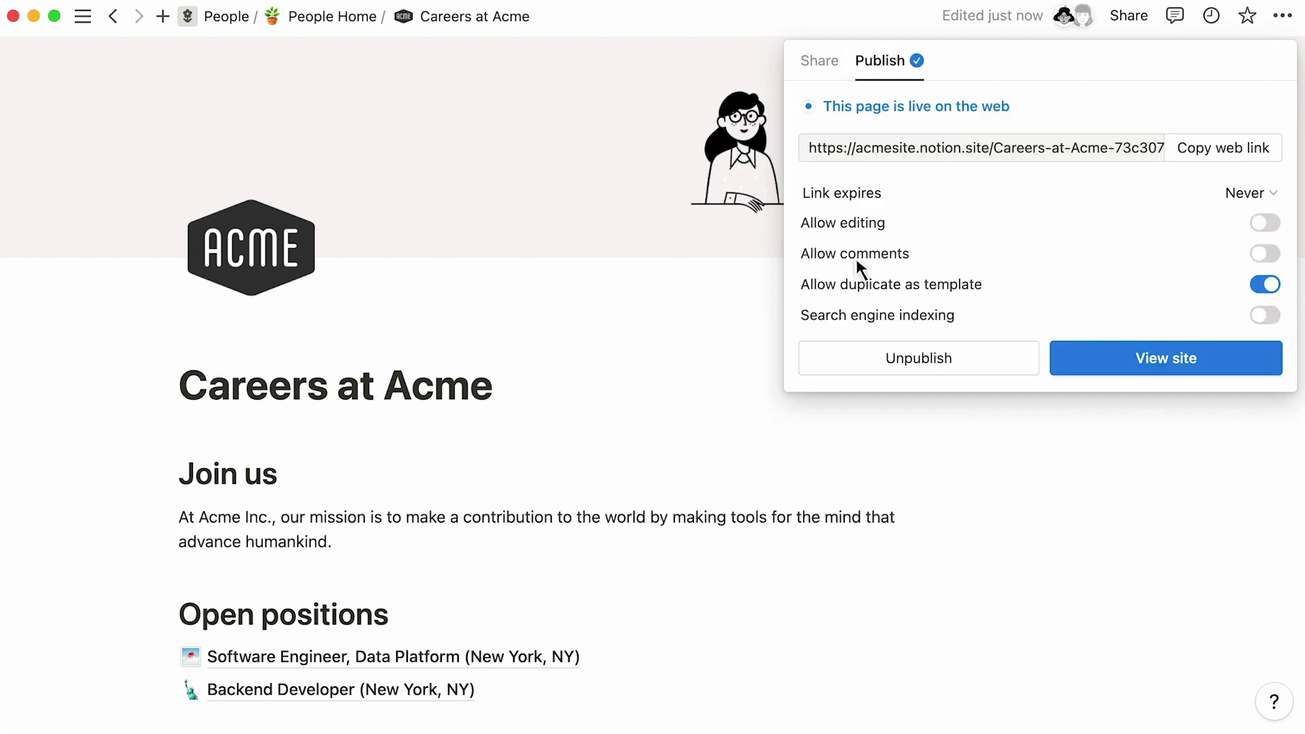